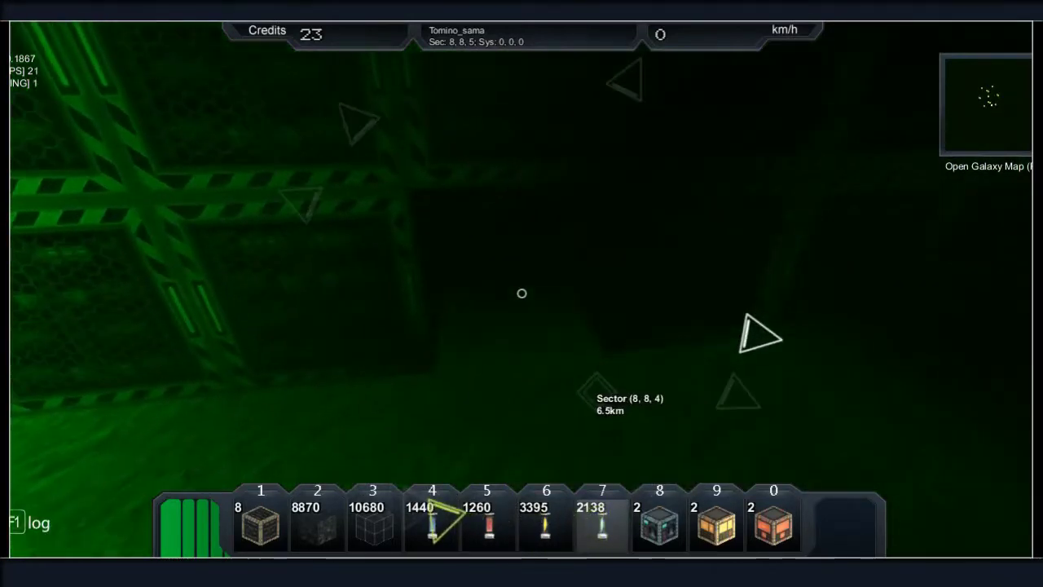
Place green light blocks from hotbar slot 1 around the underground room
{"action": "key", "text": "1"}
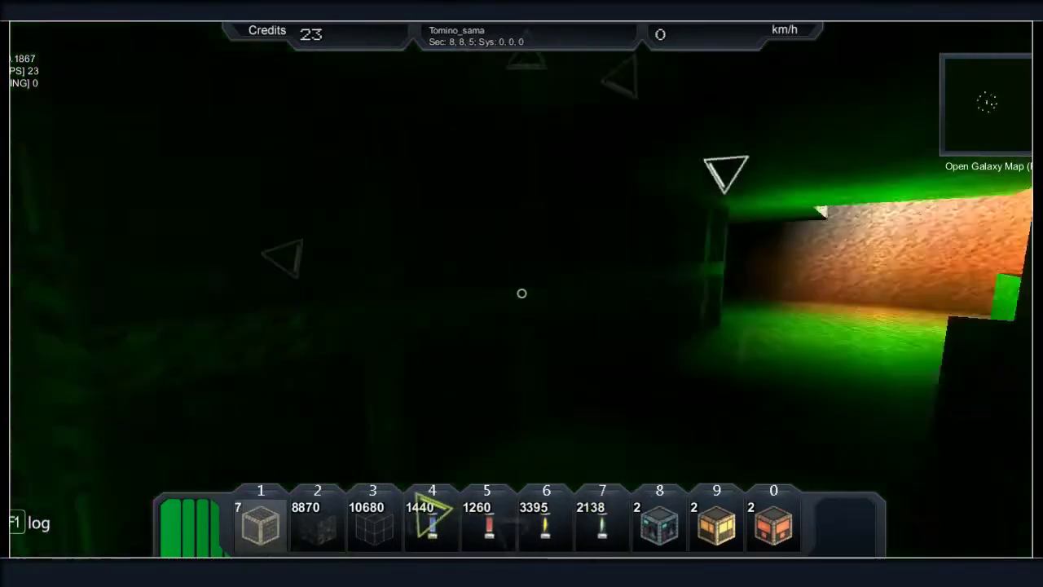
{"action": "key", "text": "7"}
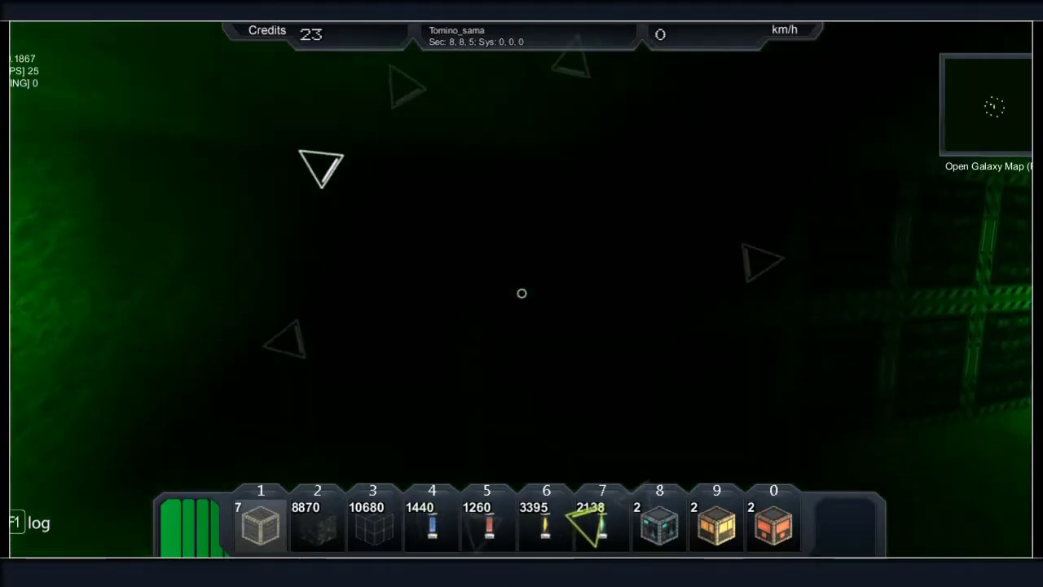
{"action": "left_click", "coordinate": [521, 293]}
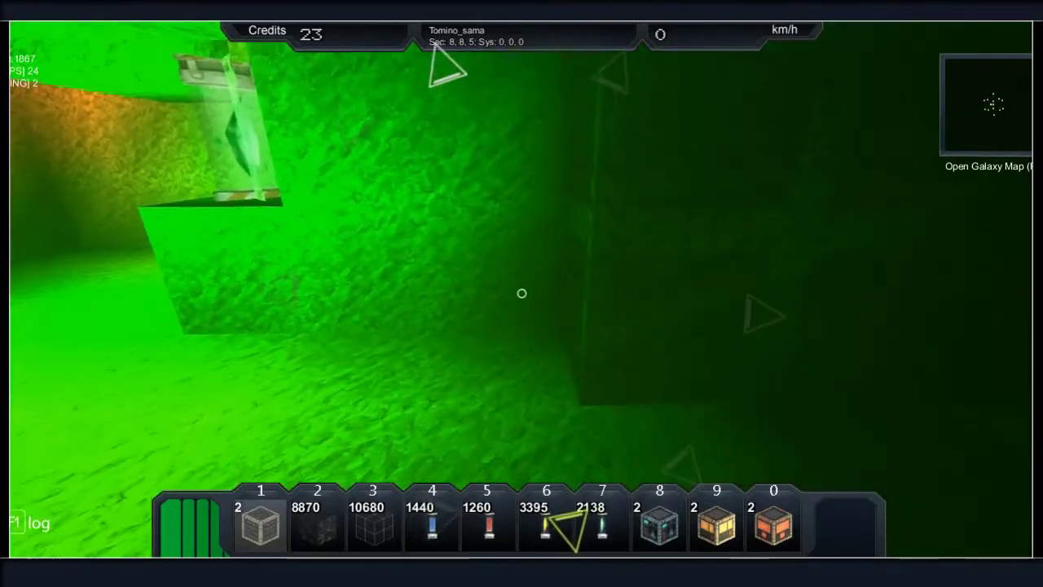
{"action": "left_click", "coordinate": [522, 293]}
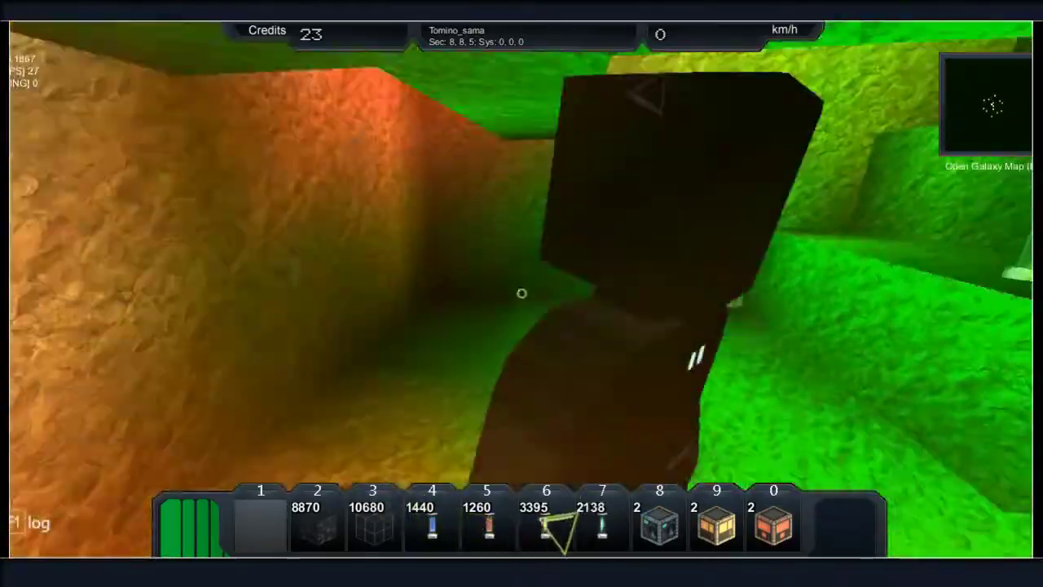
Cycle through hotbar items and bring up the inventory
{"action": "key", "text": "5"}
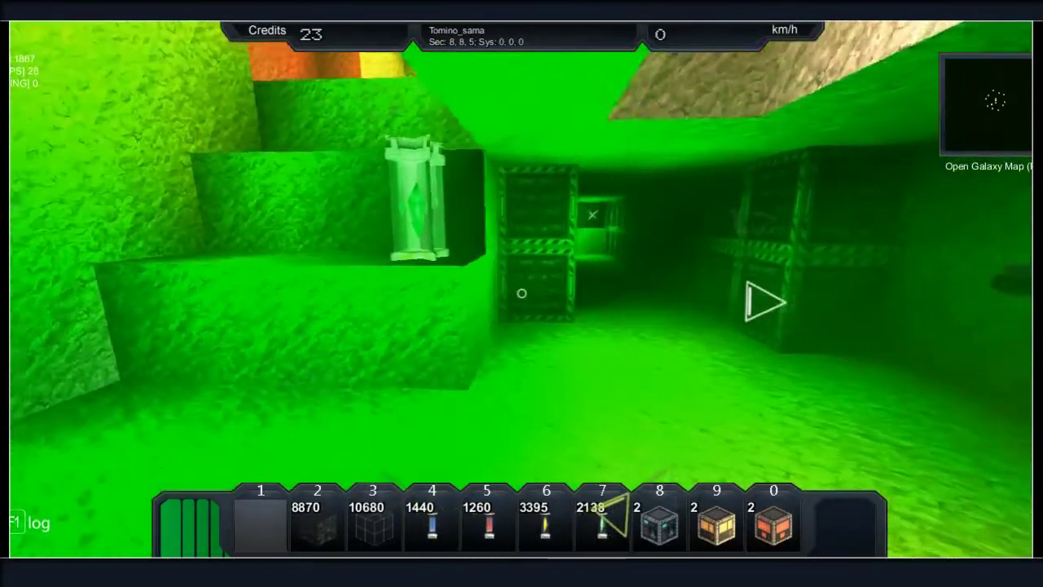
{"action": "key", "text": "7"}
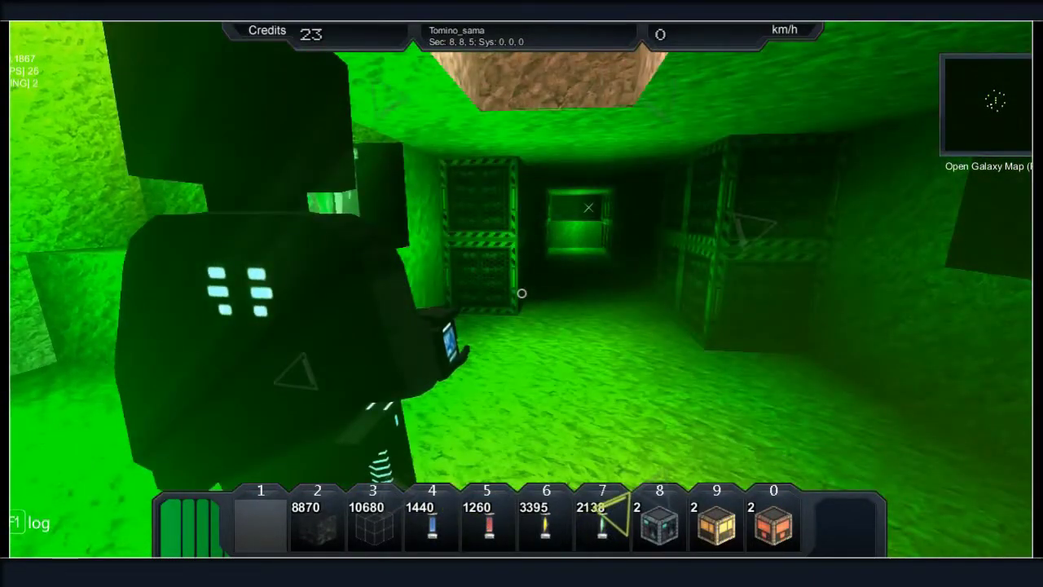
{"action": "key", "text": "i"}
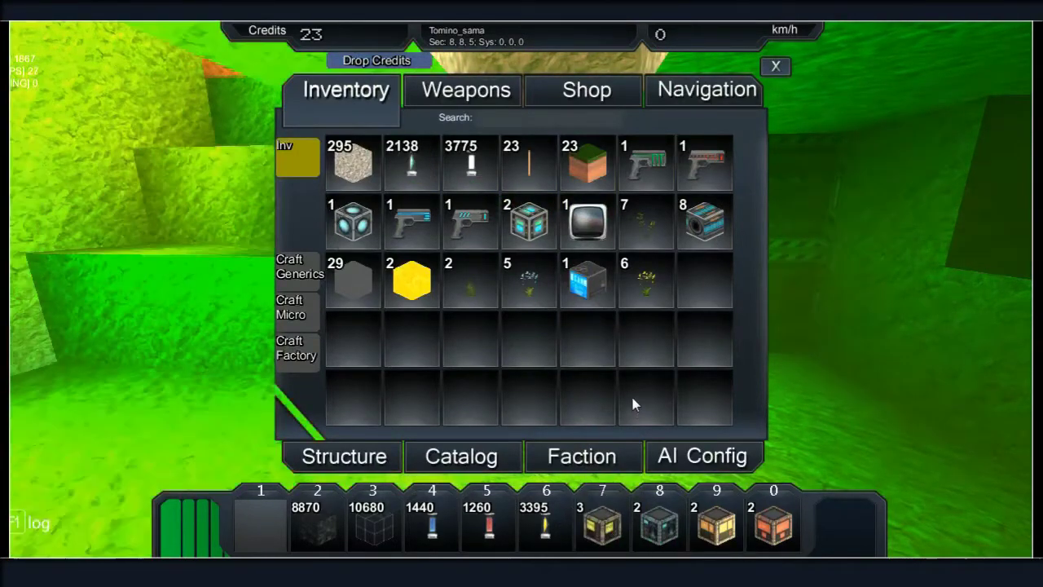
Close the inventory, take the Basic Factory blocks on slot 7, and walk into the storage-lined tunnel
{"action": "key", "text": "i"}
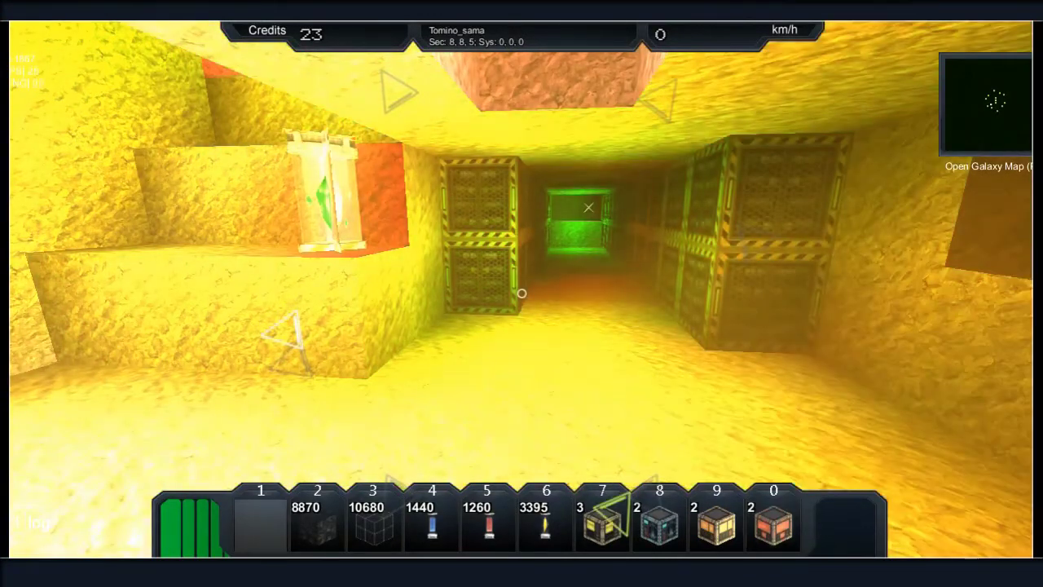
{"action": "key", "text": "7"}
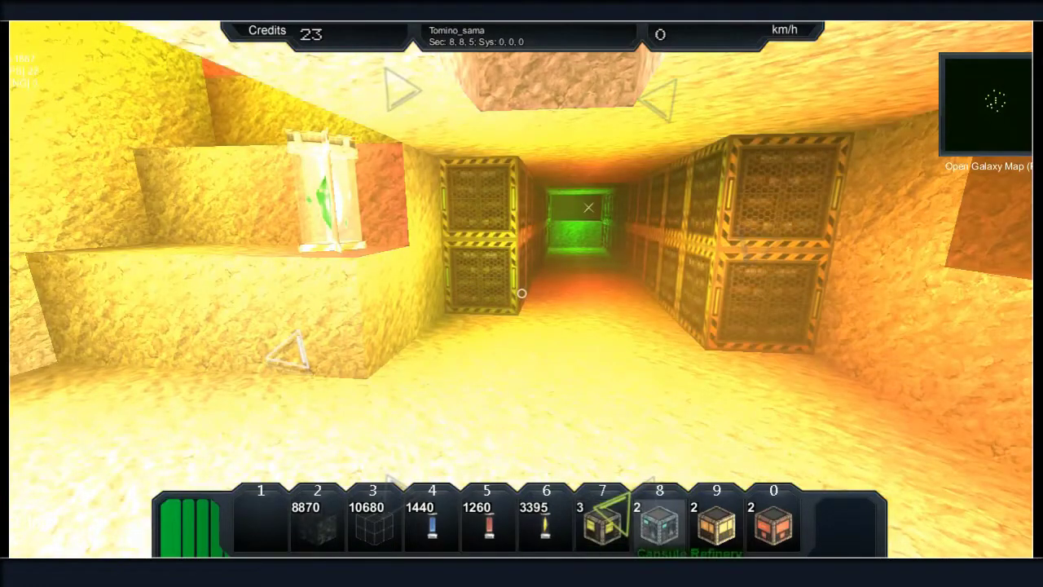
{"action": "key", "text": "w"}
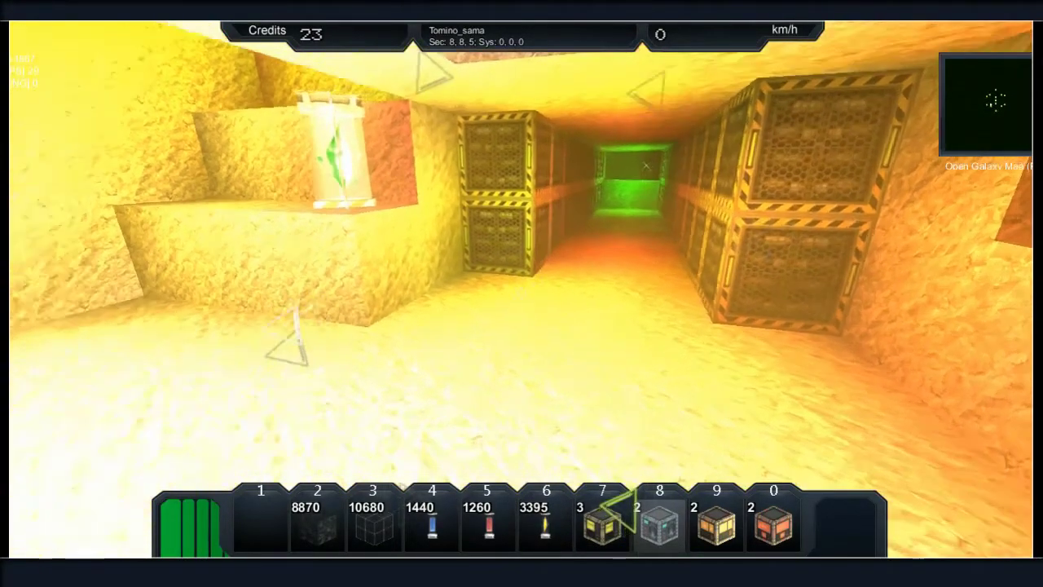
{"action": "key", "text": "w"}
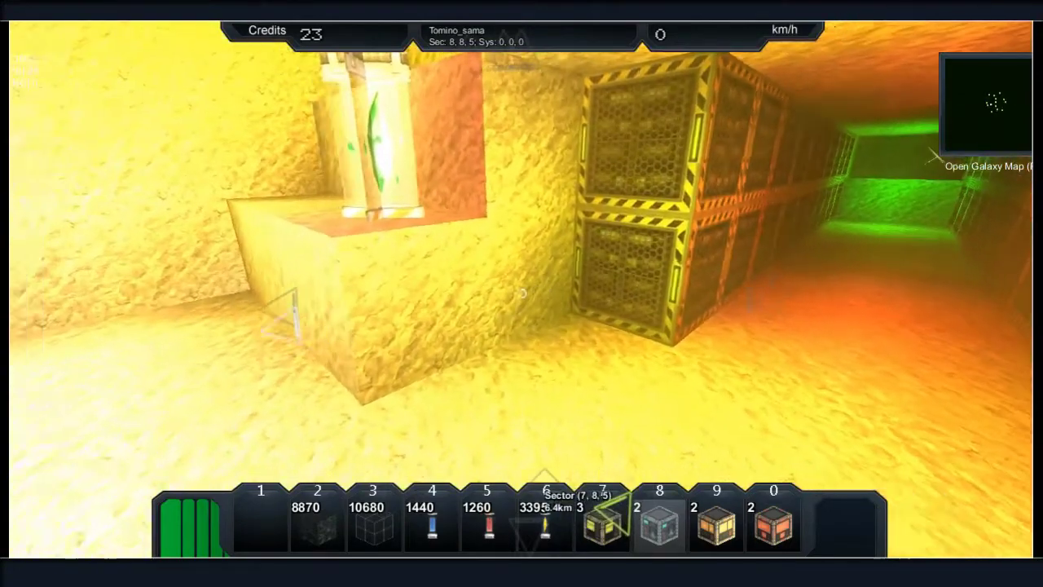
{"action": "key", "text": "w"}
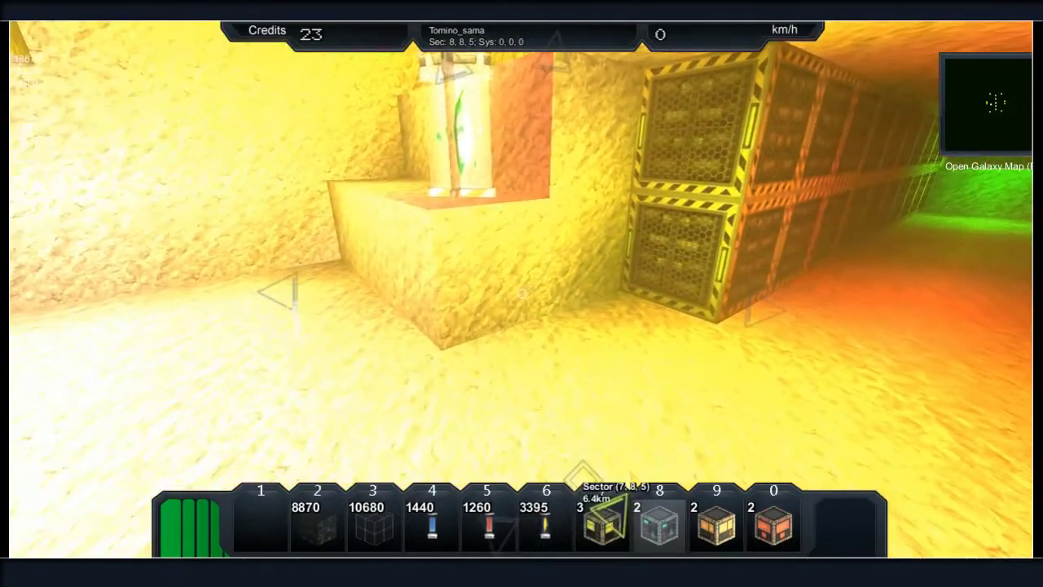
Place a Capsule Refinery beside the crystal pedestal and check the inventory
{"action": "right_click", "coordinate": [522, 294]}
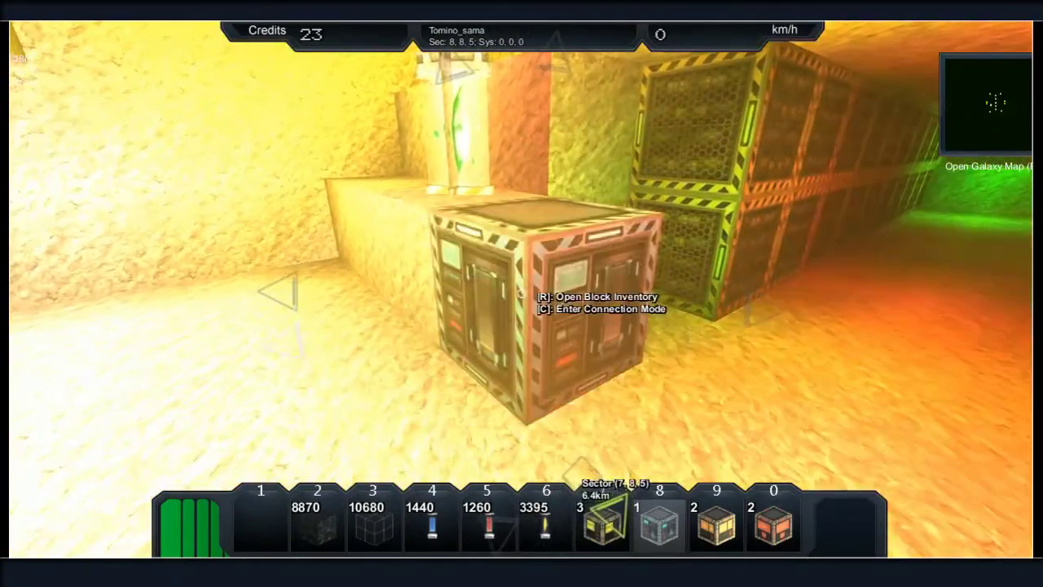
{"action": "key", "text": "i"}
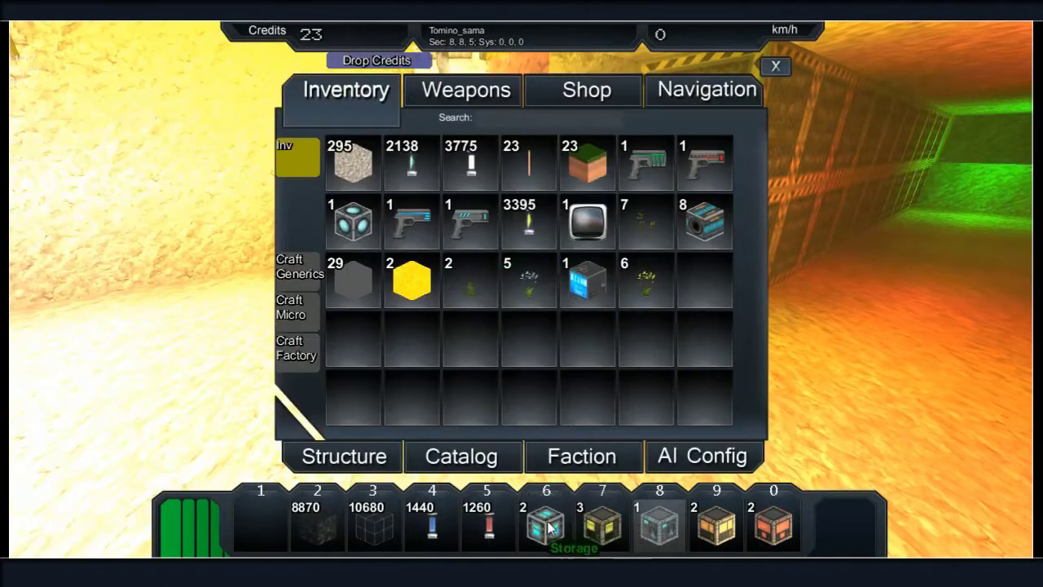
{"action": "key", "text": "i"}
Select Storage on slot 6 and place a storage block near the machines
{"action": "key", "text": "6"}
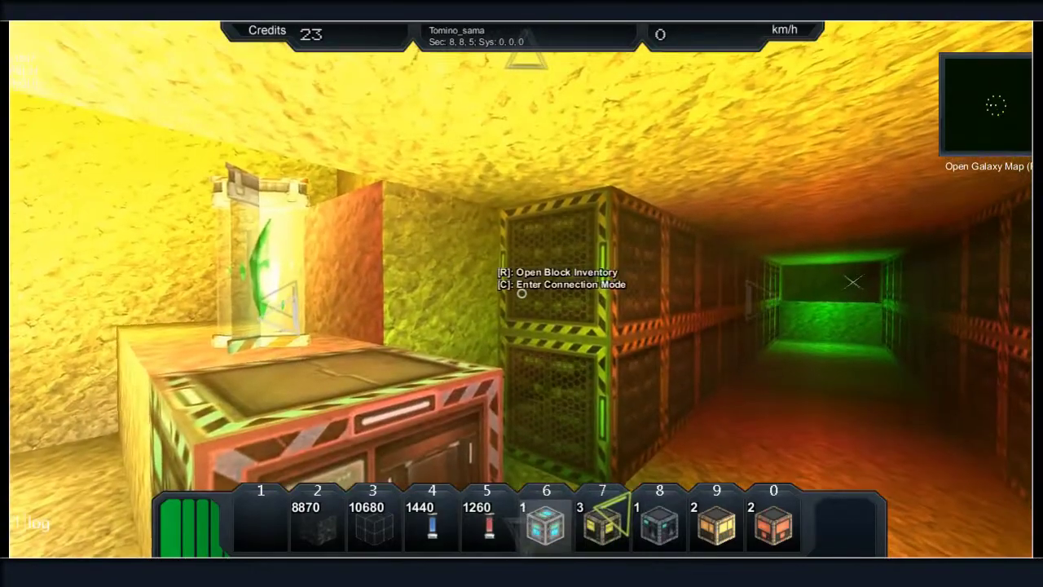
{"action": "key", "text": "w"}
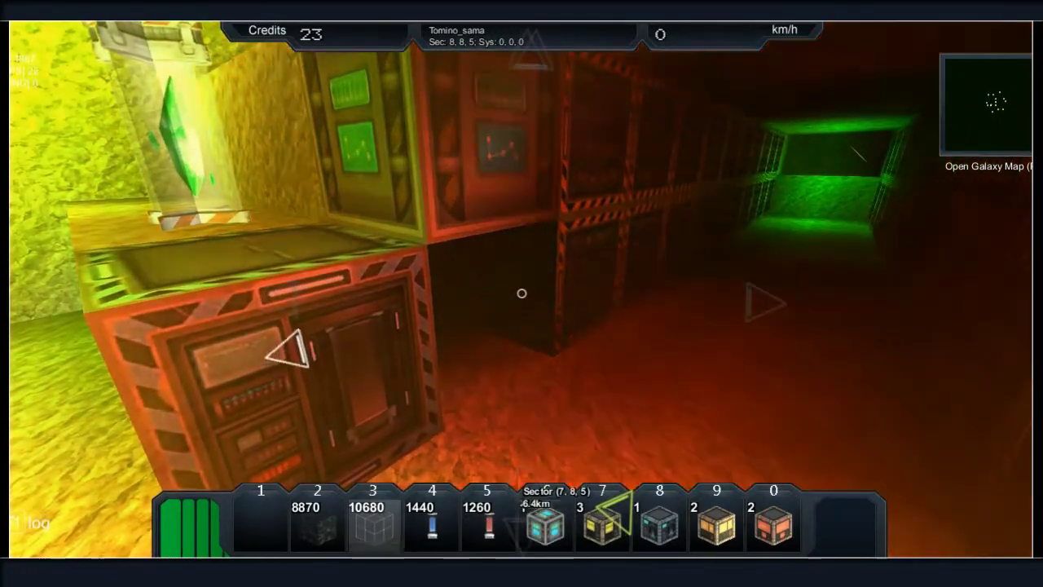
{"action": "left_click", "coordinate": [522, 293]}
{"action": "key", "text": "s"}
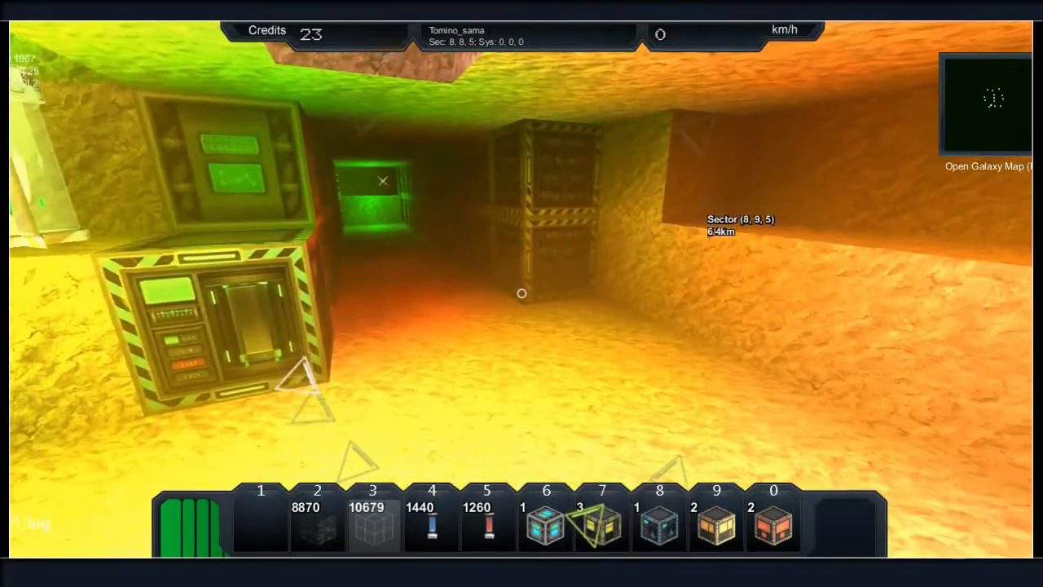
{"action": "key", "text": "6"}
{"action": "key", "text": "5"}
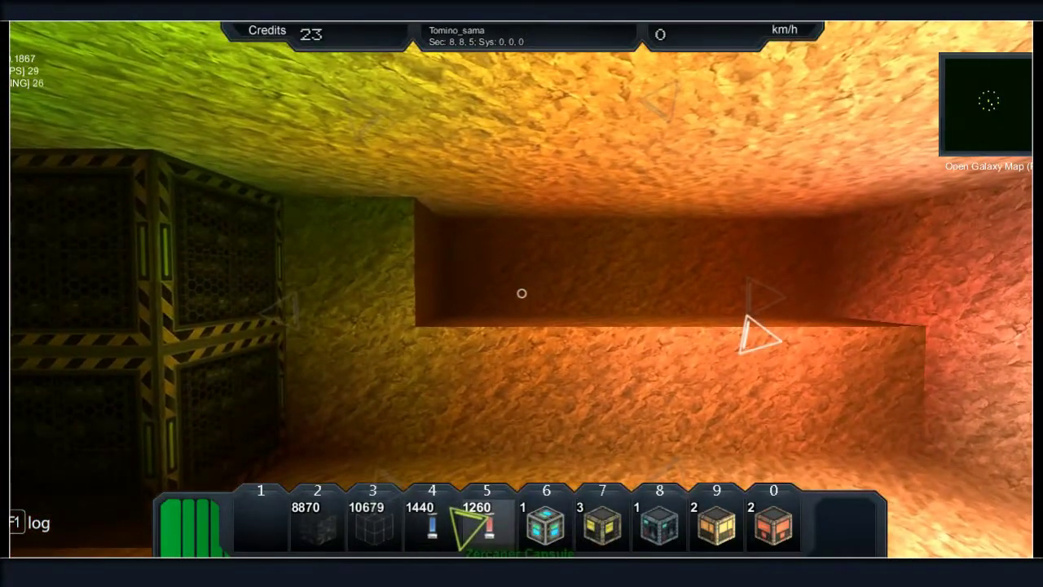
Place a Basic Factory against the tunnel's rock wall
{"action": "key", "text": "w"}
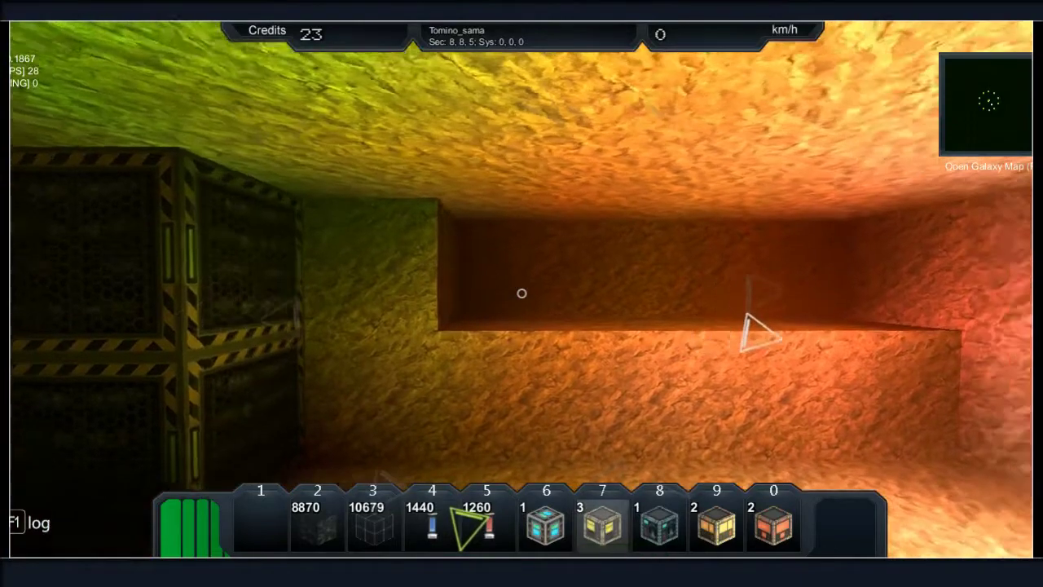
{"action": "left_click", "coordinate": [522, 293]}
{"action": "key", "text": "s"}
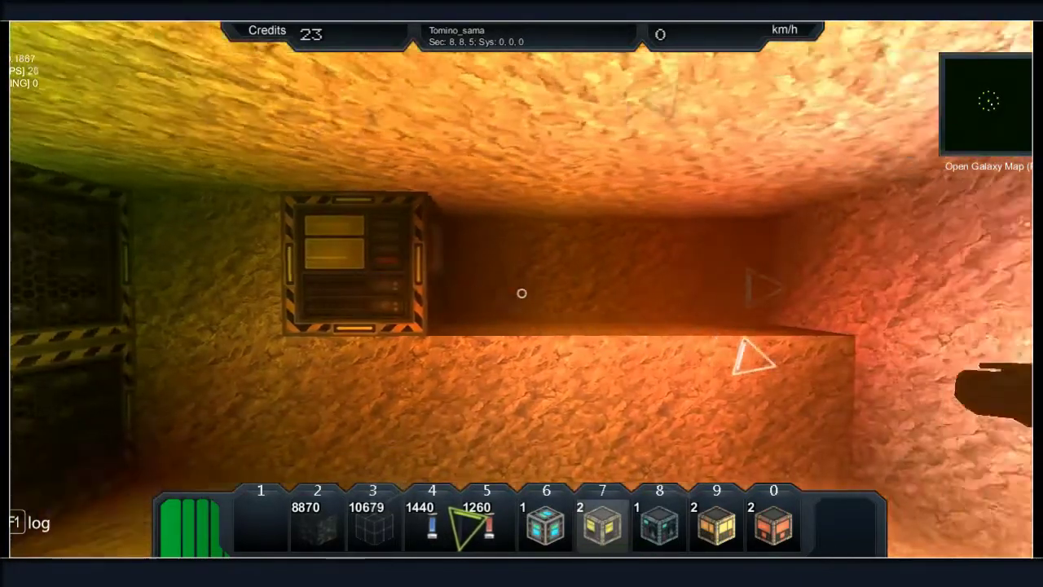
{"action": "key", "text": "w"}
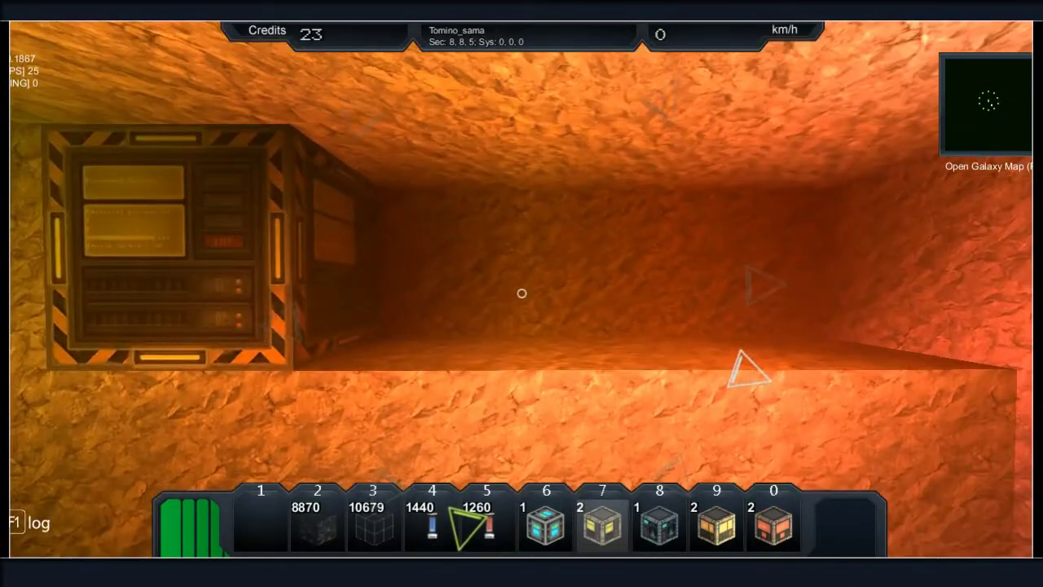
{"action": "key", "text": "7"}
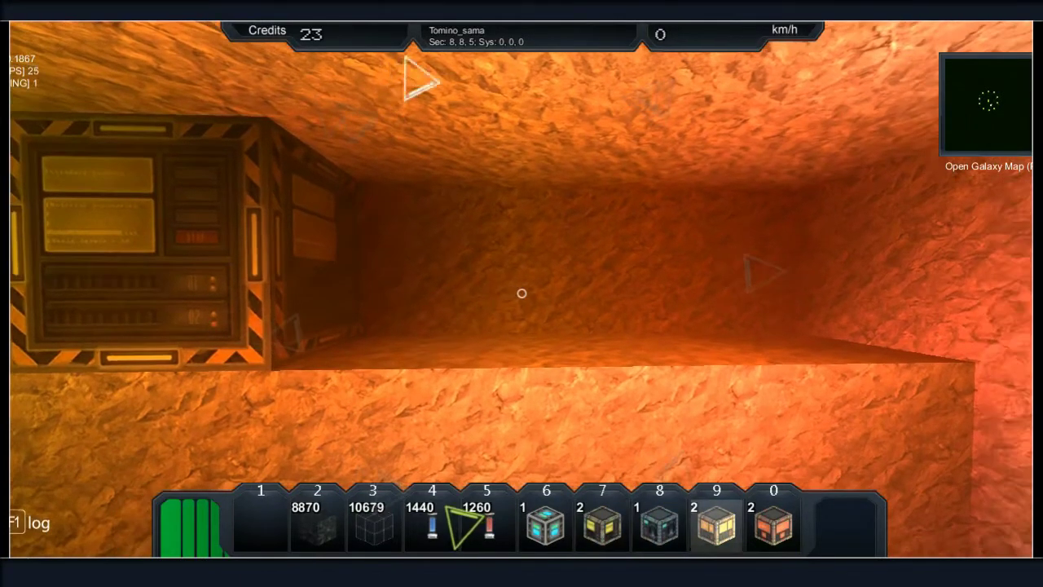
Dig pits in the rock, set two Standard Factories and an Advanced Factory, and open one's settings
{"action": "key", "text": "a"}
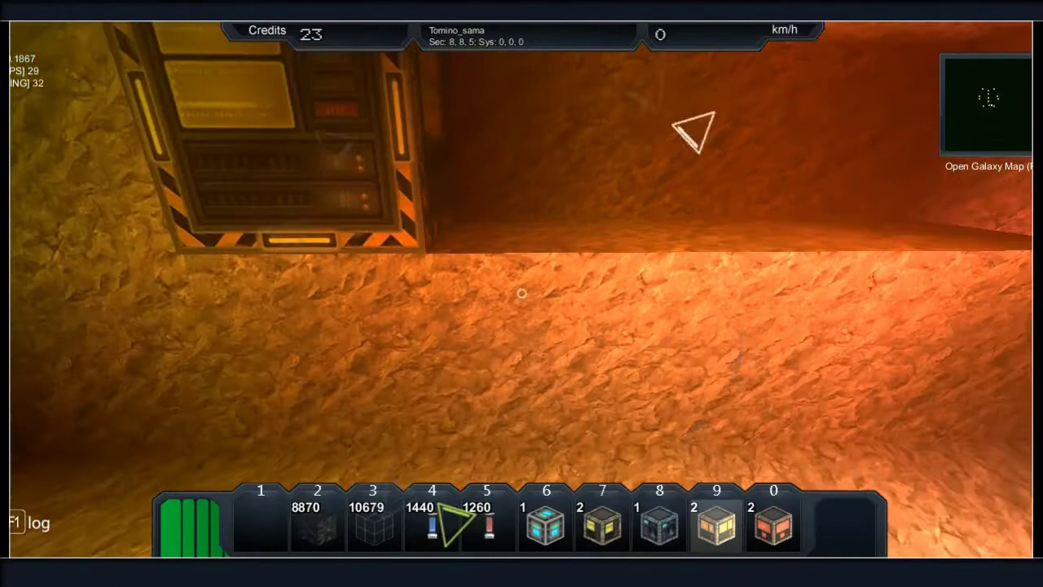
{"action": "left_click", "coordinate": [521, 293]}
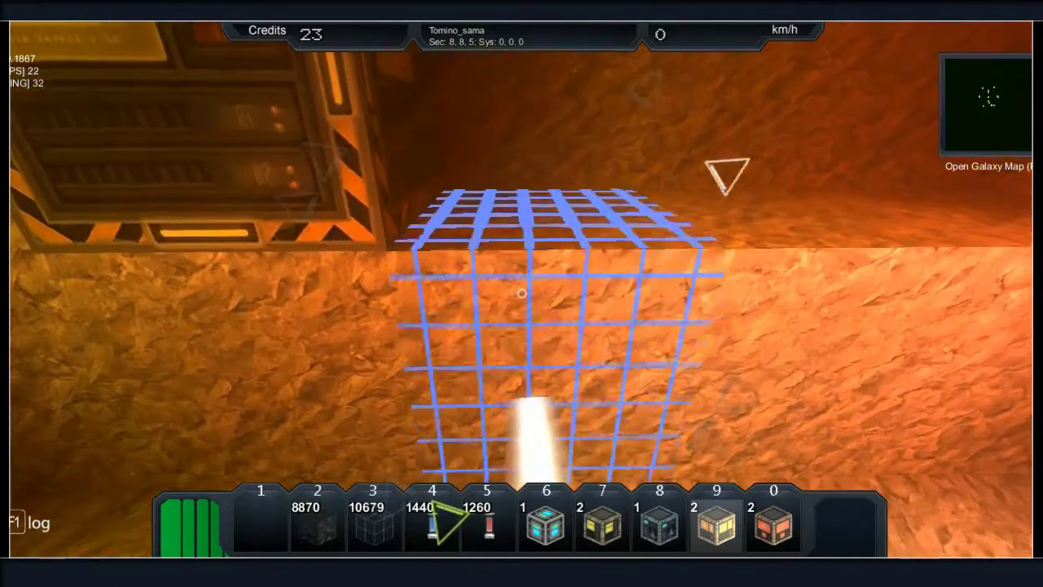
{"action": "left_click", "coordinate": [521, 293]}
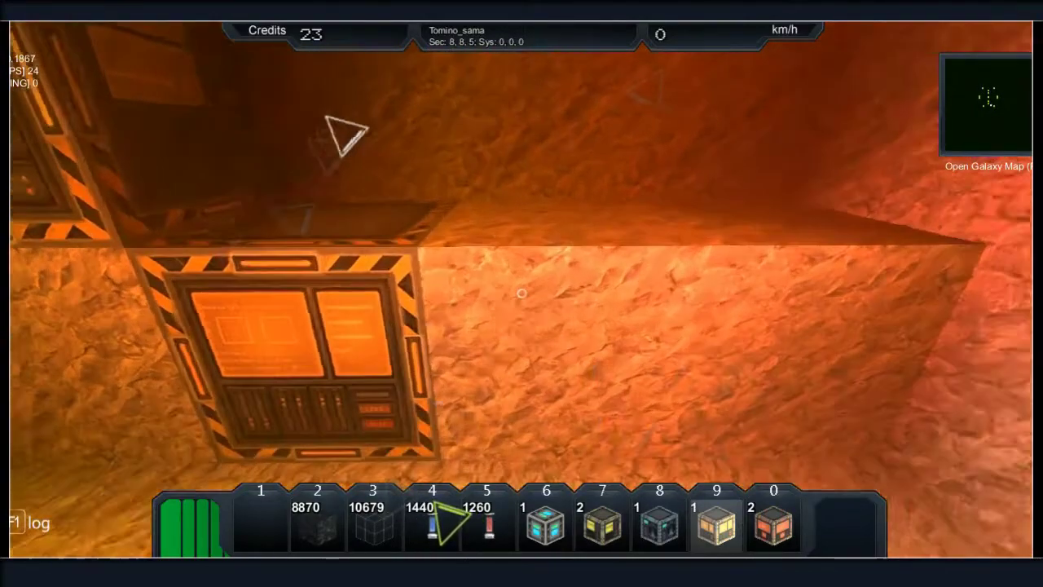
{"action": "left_click", "coordinate": [521, 293]}
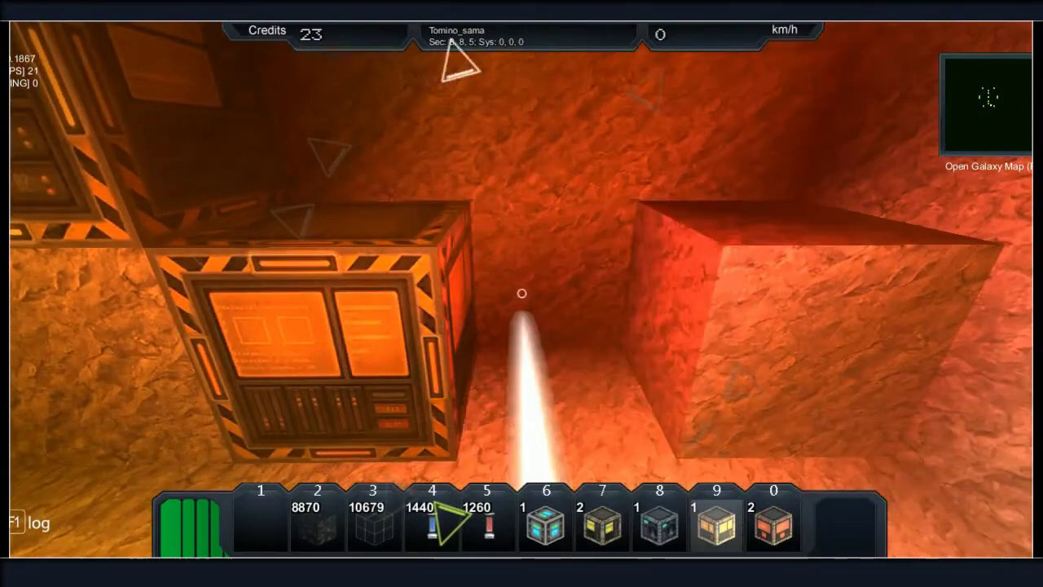
{"action": "right_click", "coordinate": [521, 293]}
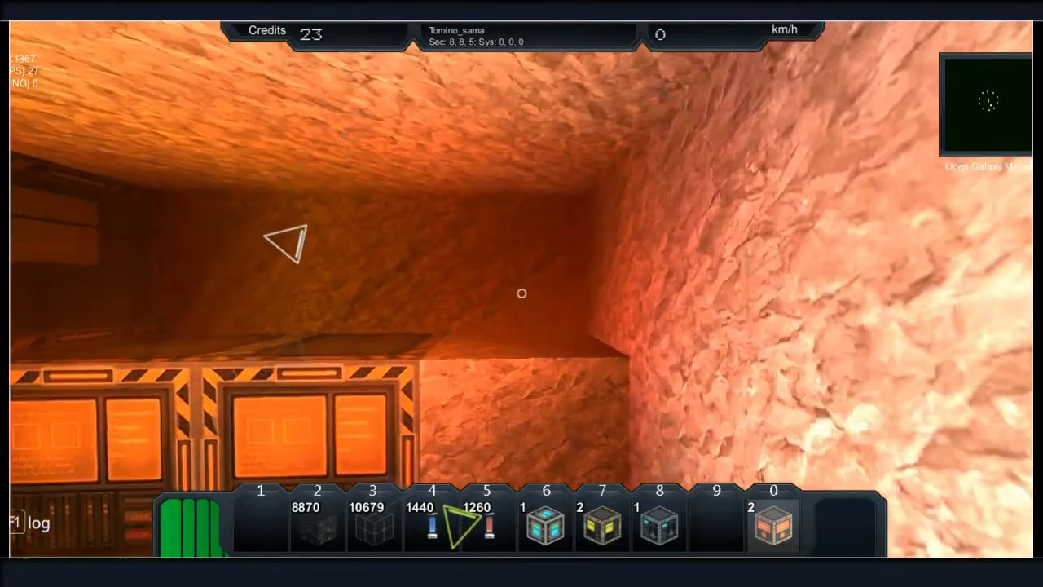
{"action": "right_click", "coordinate": [521, 293]}
{"action": "left_click", "coordinate": [521, 293]}
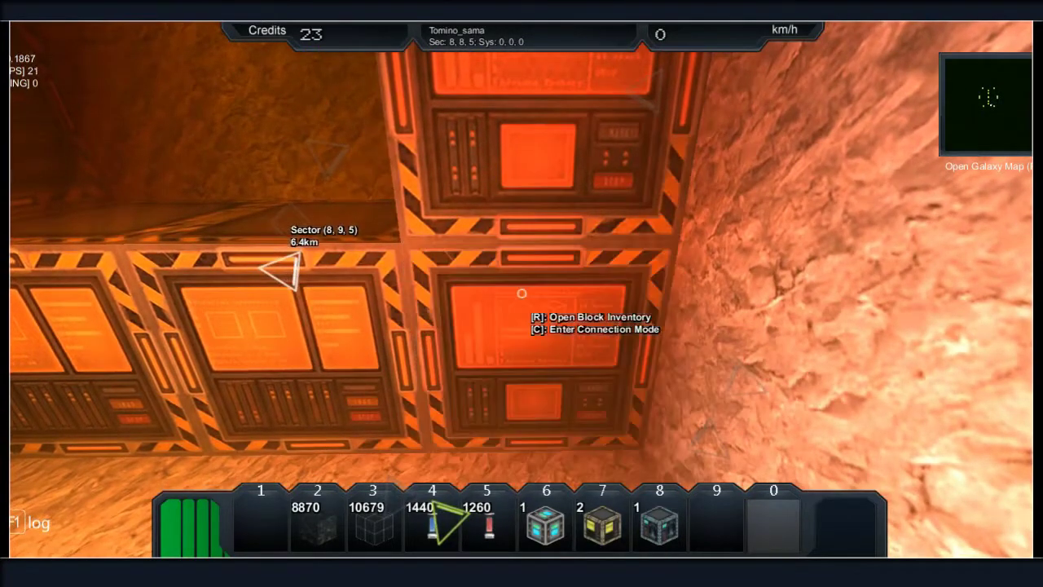
{"action": "key", "text": "r"}
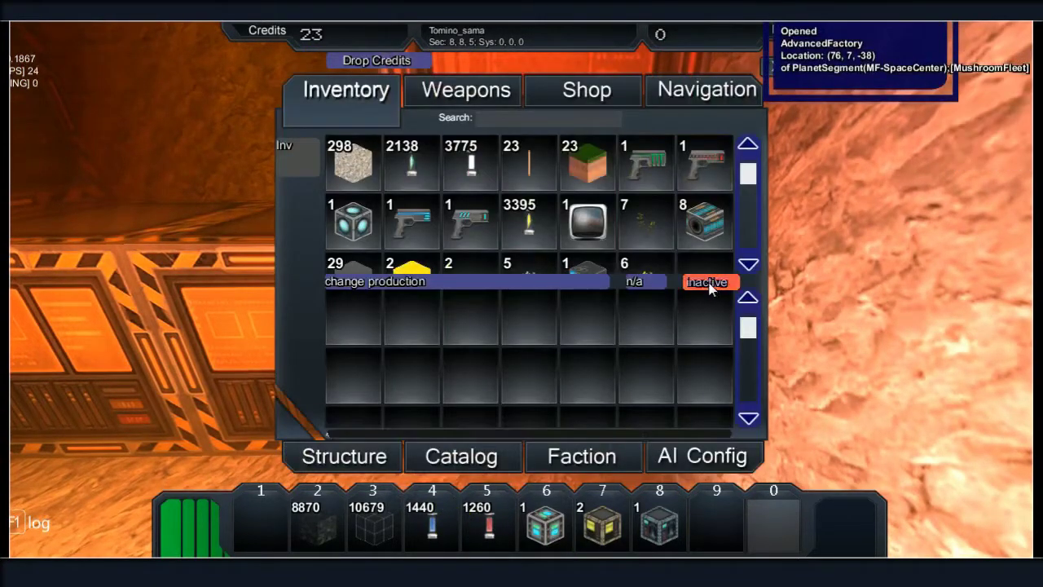
{"action": "key", "text": "Escape"}
{"action": "key", "text": "r"}
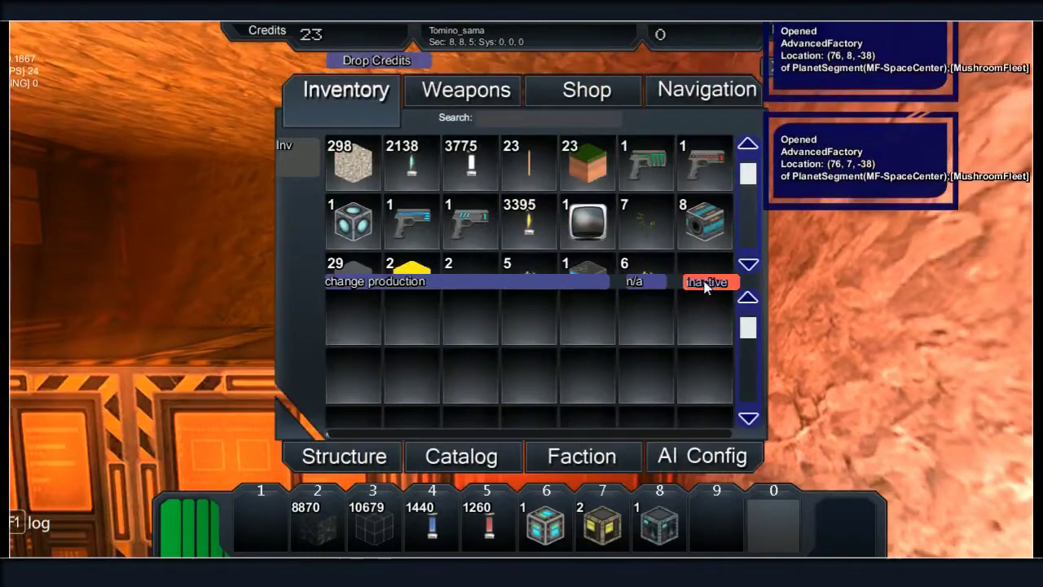
{"action": "key", "text": "Escape"}
{"action": "key", "text": "r"}
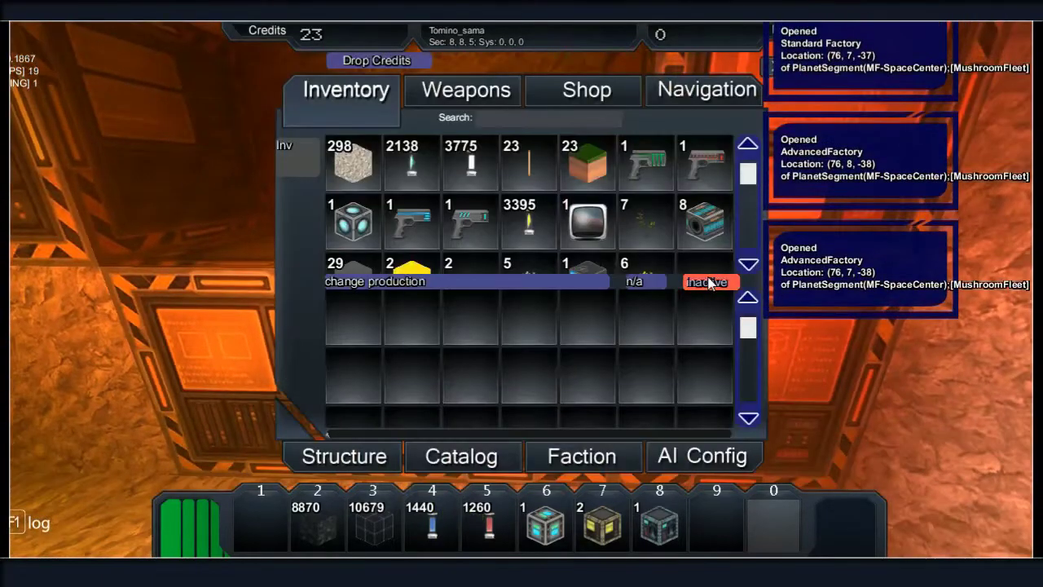
{"action": "key", "text": "Escape"}
{"action": "key", "text": "r"}
{"action": "key", "text": "Escape"}
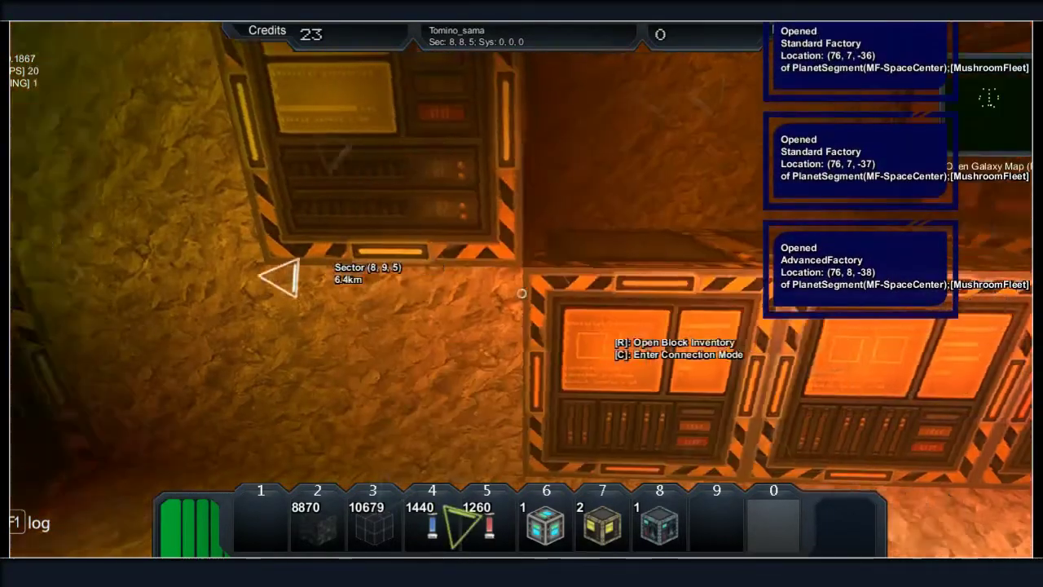
{"action": "key", "text": "r"}
{"action": "key", "text": "Escape"}
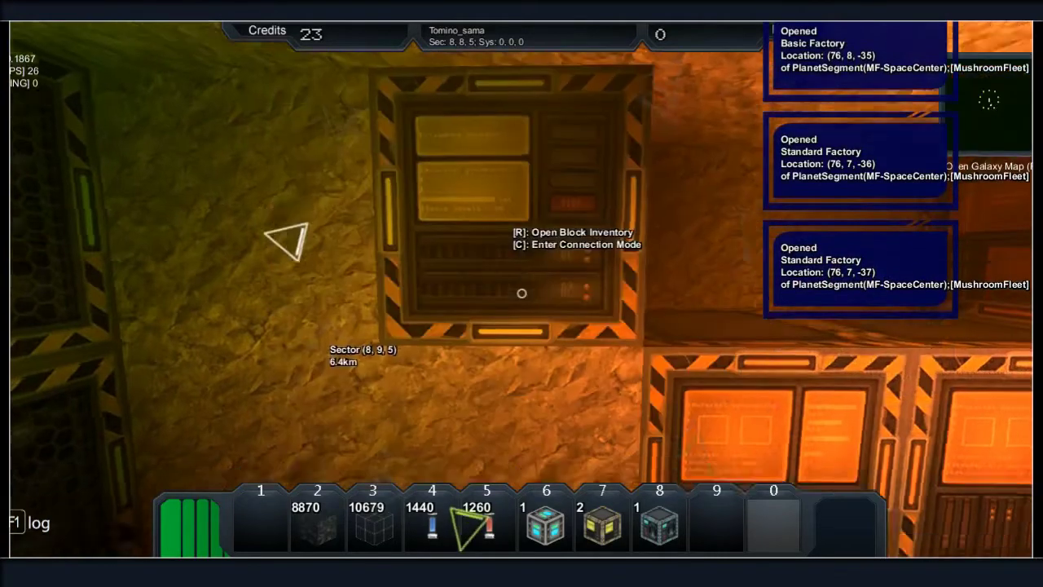
Place the Capsule Refinery in the green room and enter connection mode to link blocks
{"action": "left_click", "coordinate": [522, 293]}
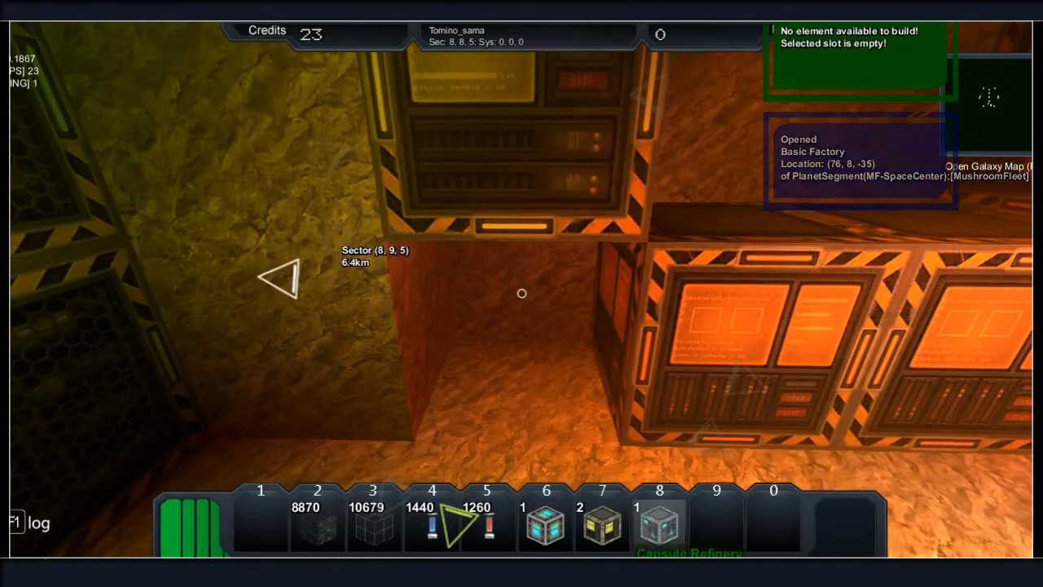
{"action": "key", "text": "w"}
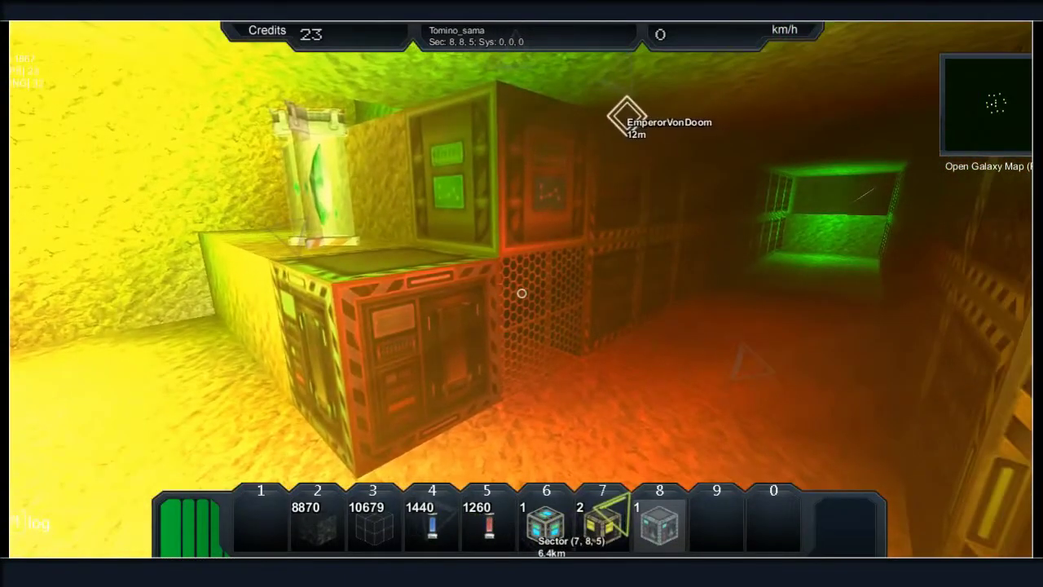
{"action": "key", "text": "w"}
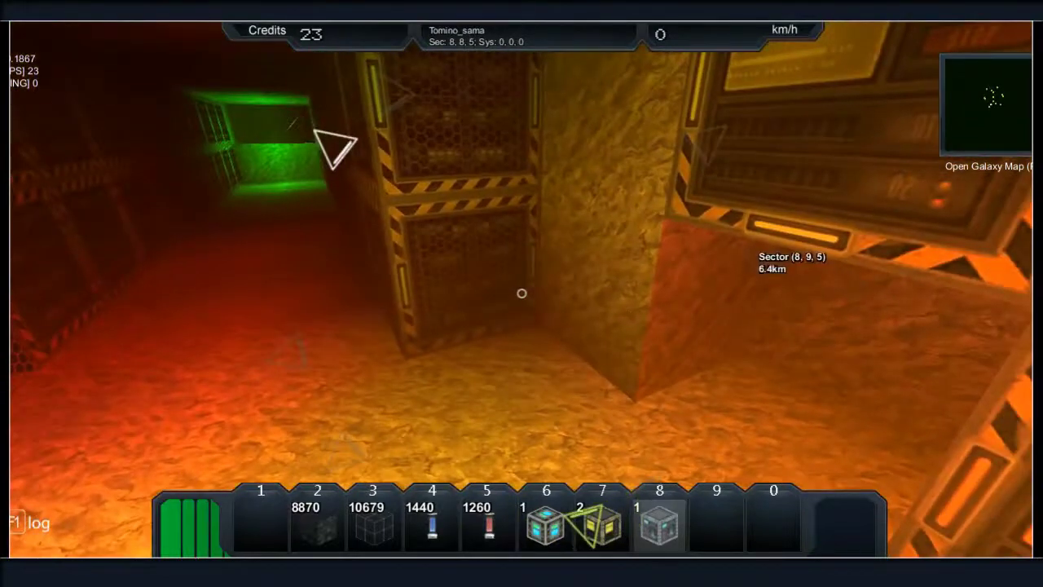
{"action": "left_click", "coordinate": [521, 293]}
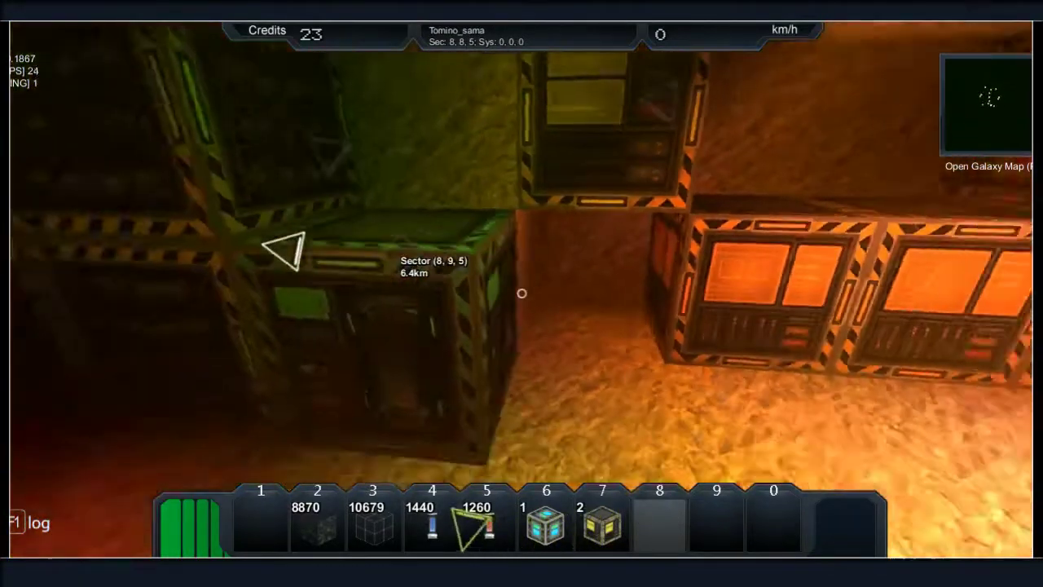
{"action": "key", "text": "c"}
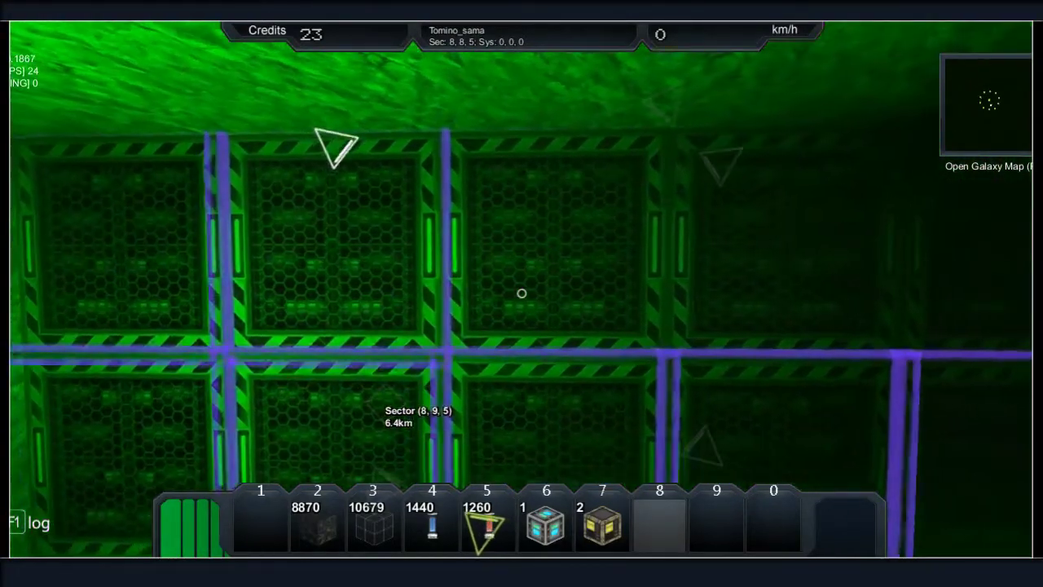
{"action": "left_click", "coordinate": [522, 294]}
{"action": "left_click", "coordinate": [521, 293]}
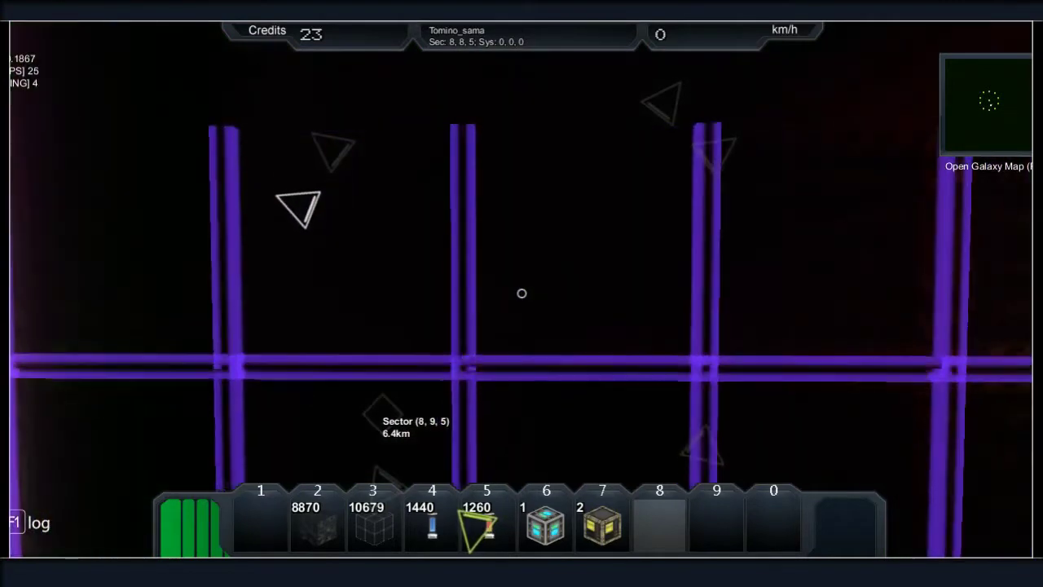
{"action": "key", "text": "4"}
{"action": "key", "text": "7"}
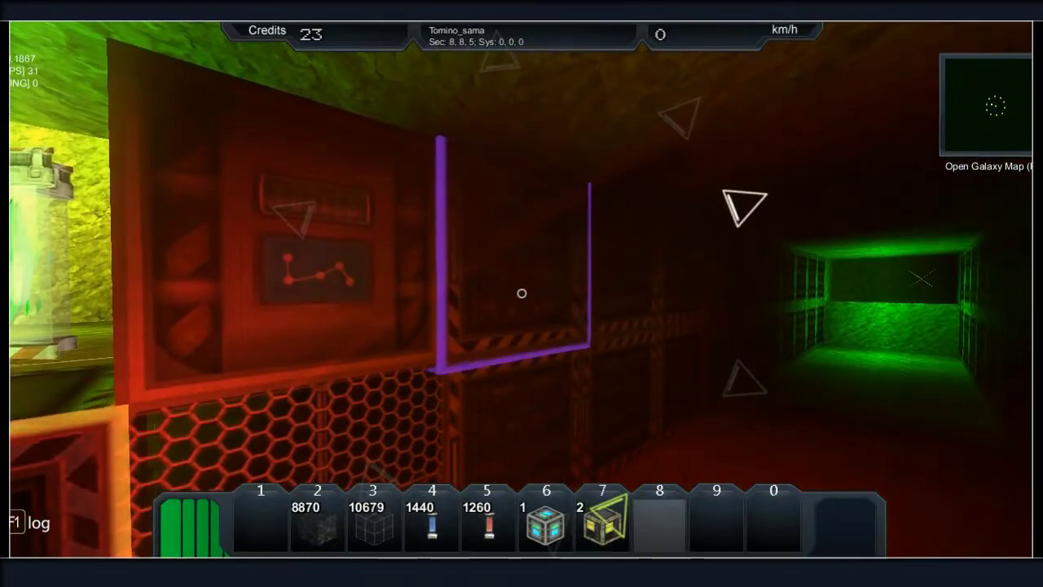
{"action": "key", "text": "w"}
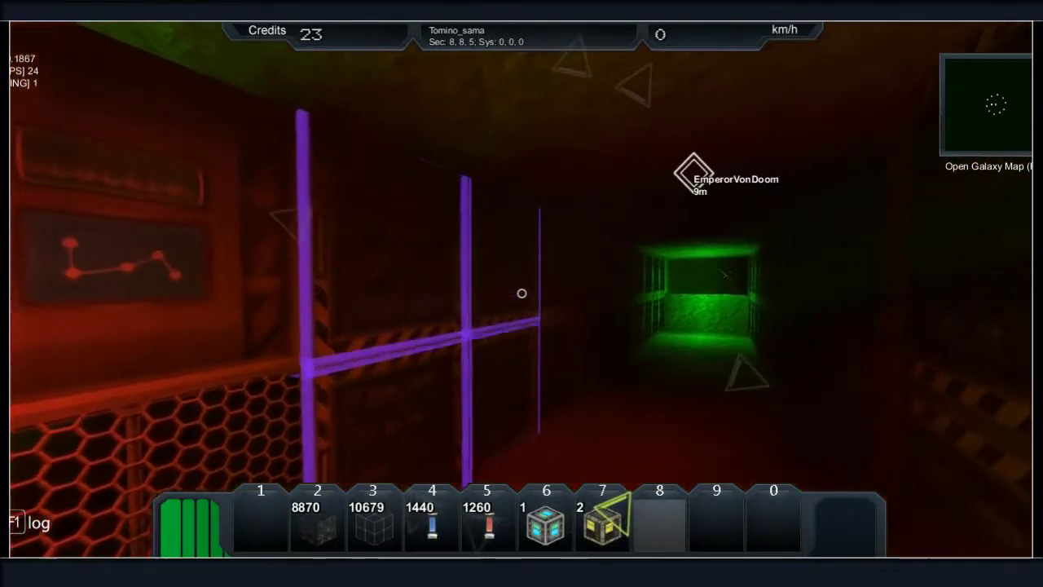
{"action": "key", "text": "w"}
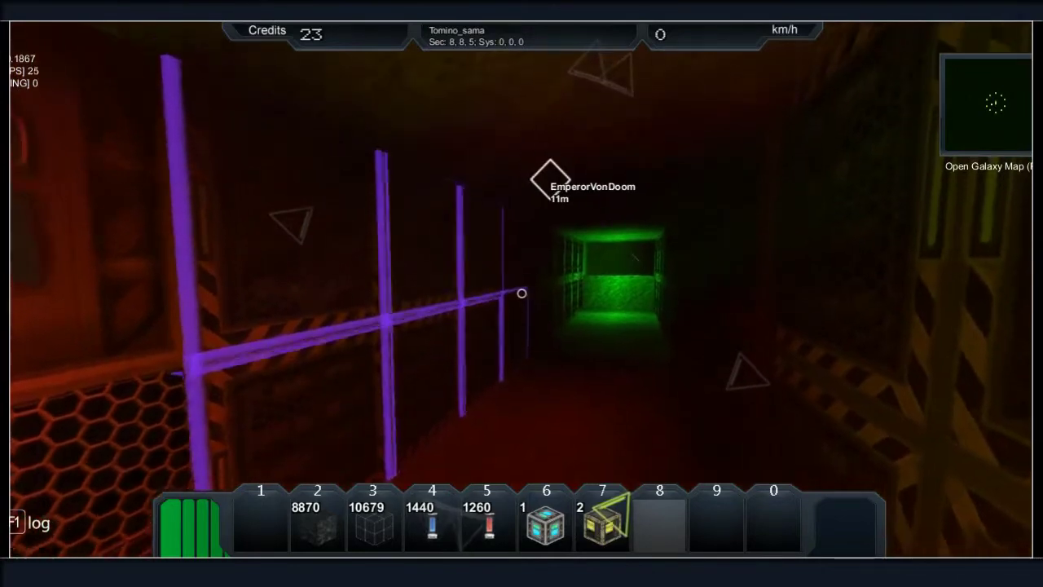
{"action": "key", "text": "w"}
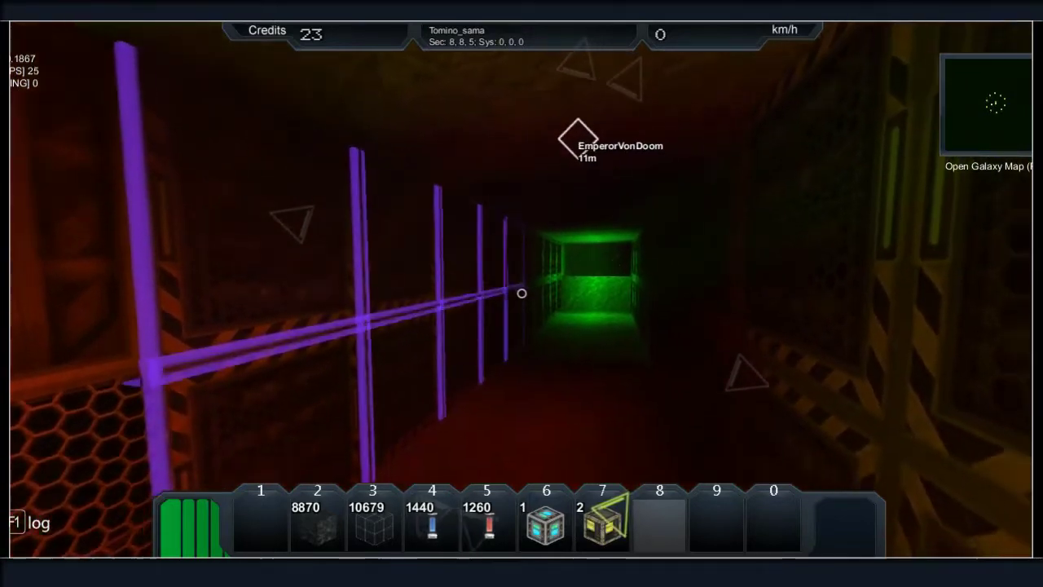
{"action": "key", "text": "w"}
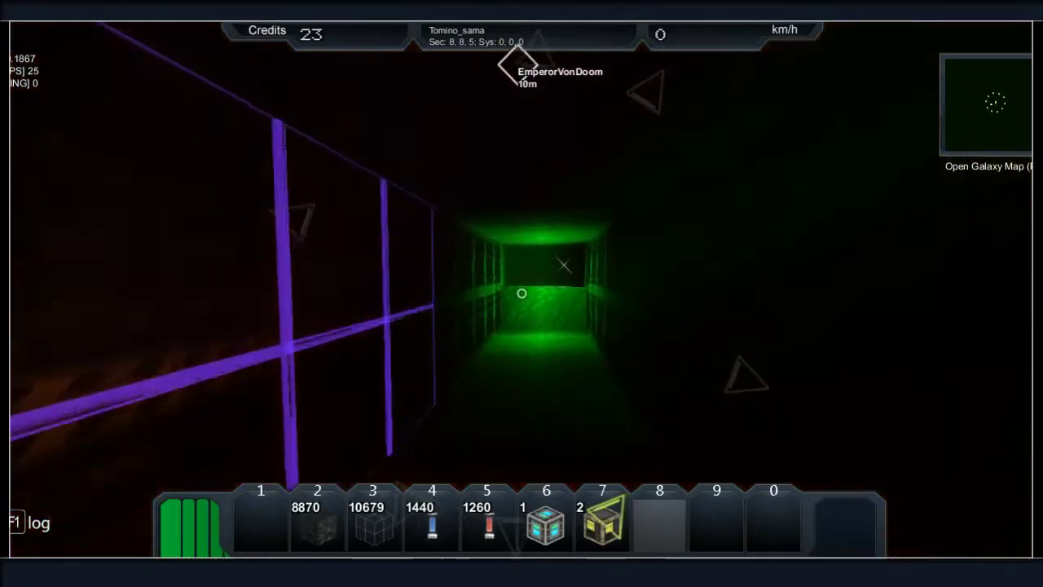
{"action": "key", "text": "w"}
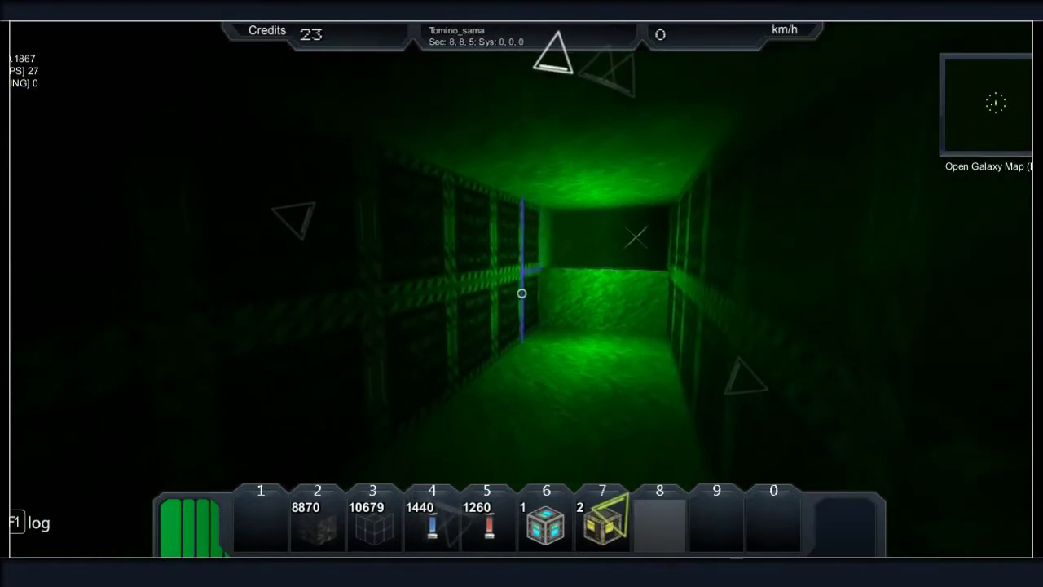
{"action": "key", "text": "w"}
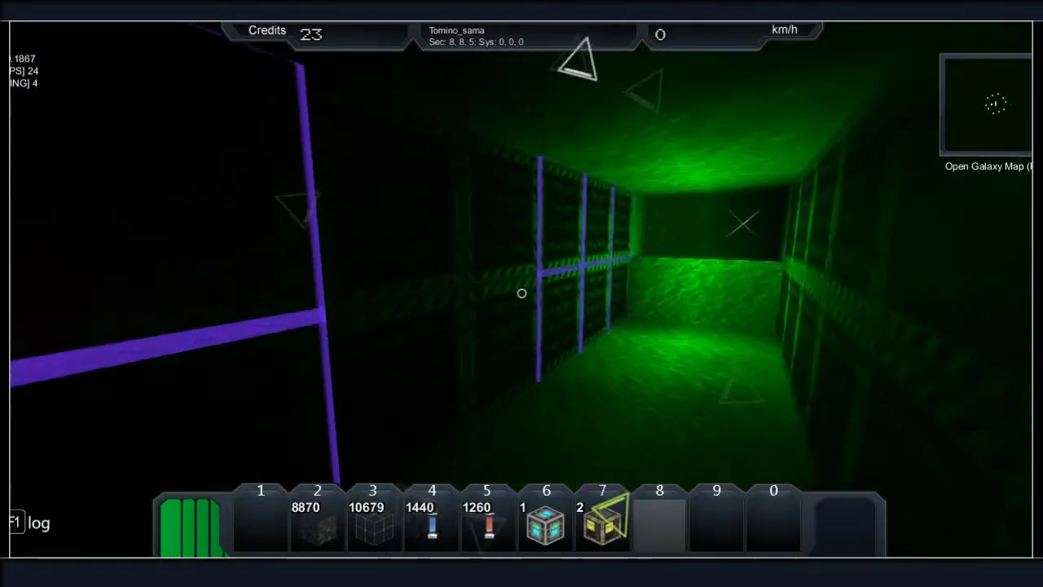
{"action": "key", "text": "w"}
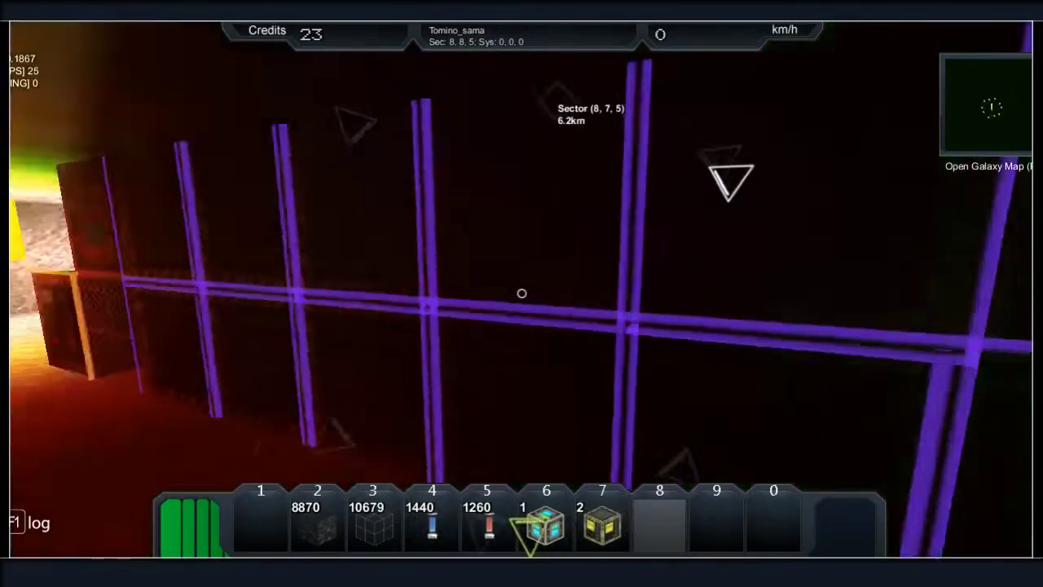
{"action": "key", "text": "w"}
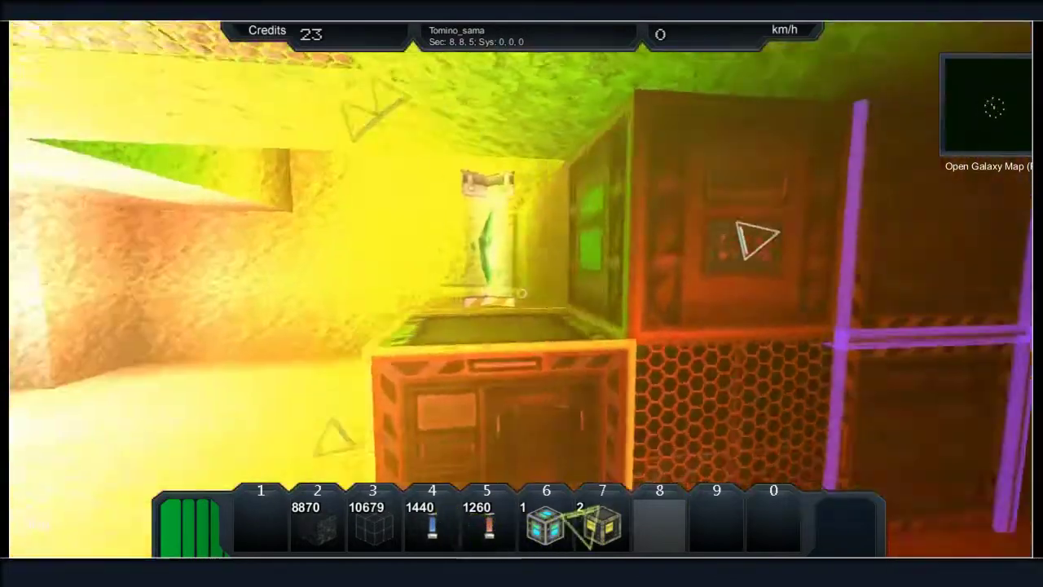
{"action": "key", "text": "w"}
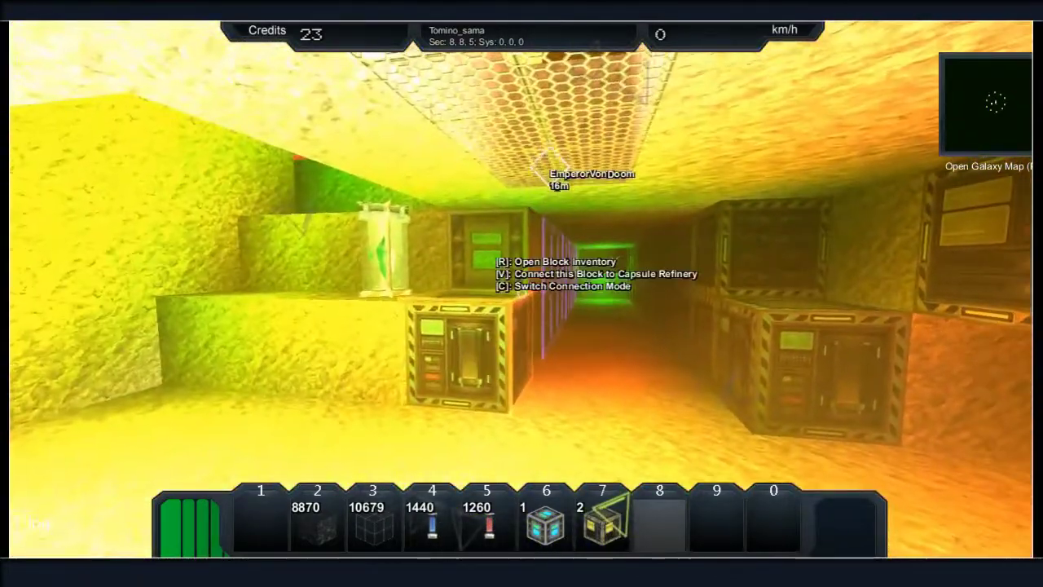
Walk down the corridor and check the Capsule Refinery's inventory
{"action": "key", "text": "w"}
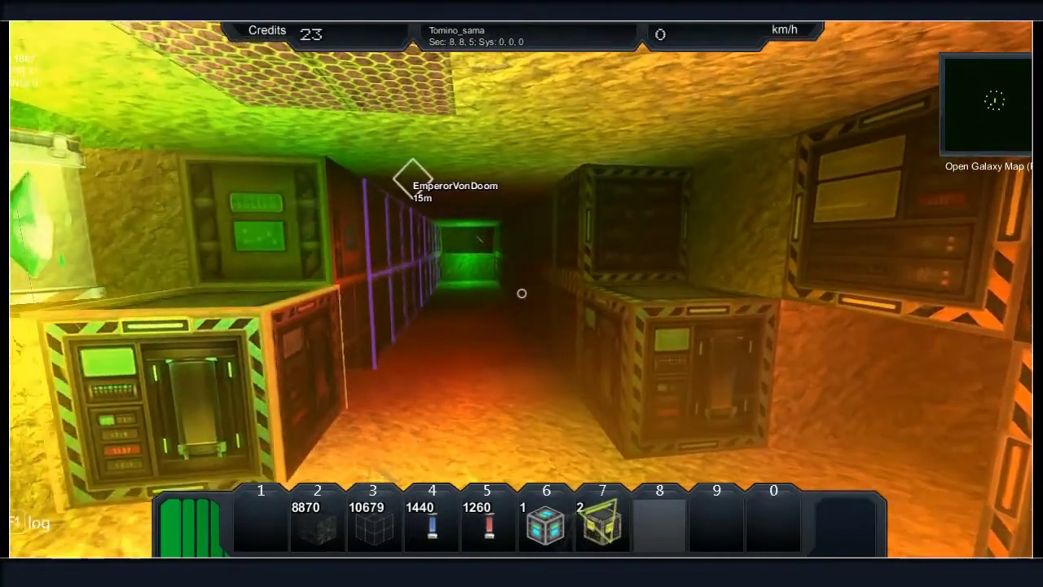
{"action": "key", "text": "w"}
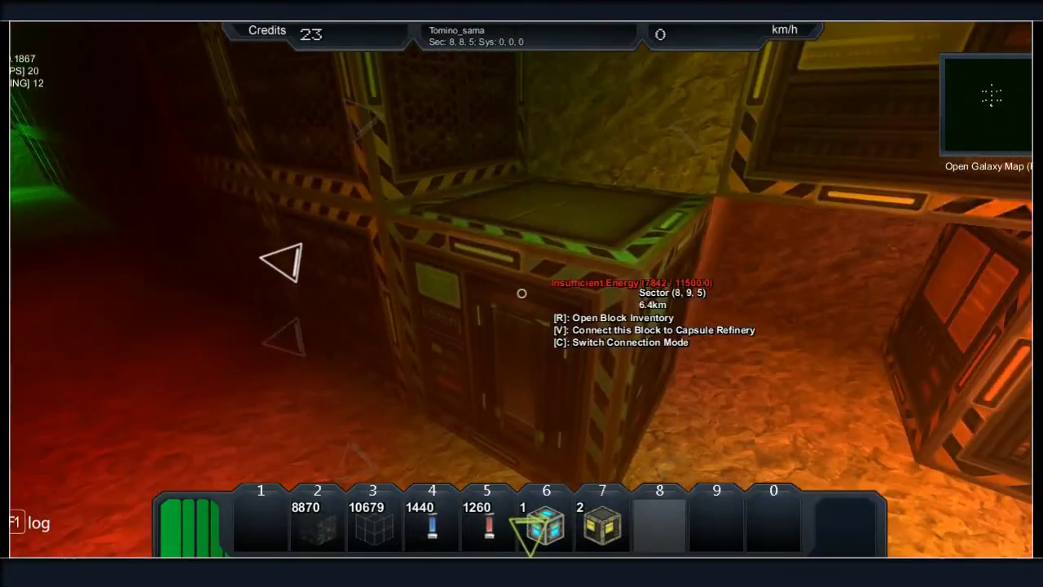
{"action": "key", "text": "r"}
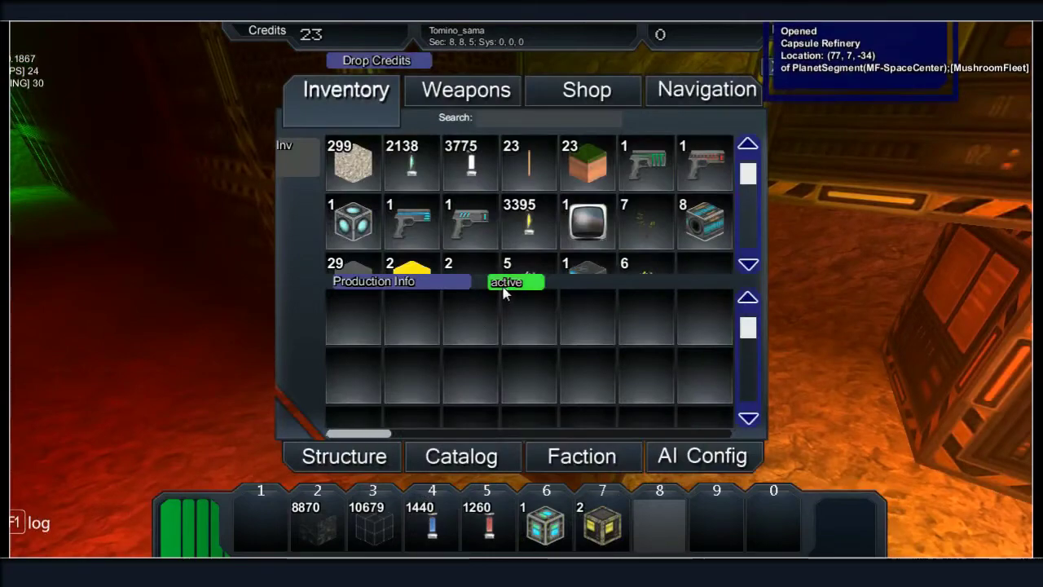
{"action": "key", "text": "Escape"}
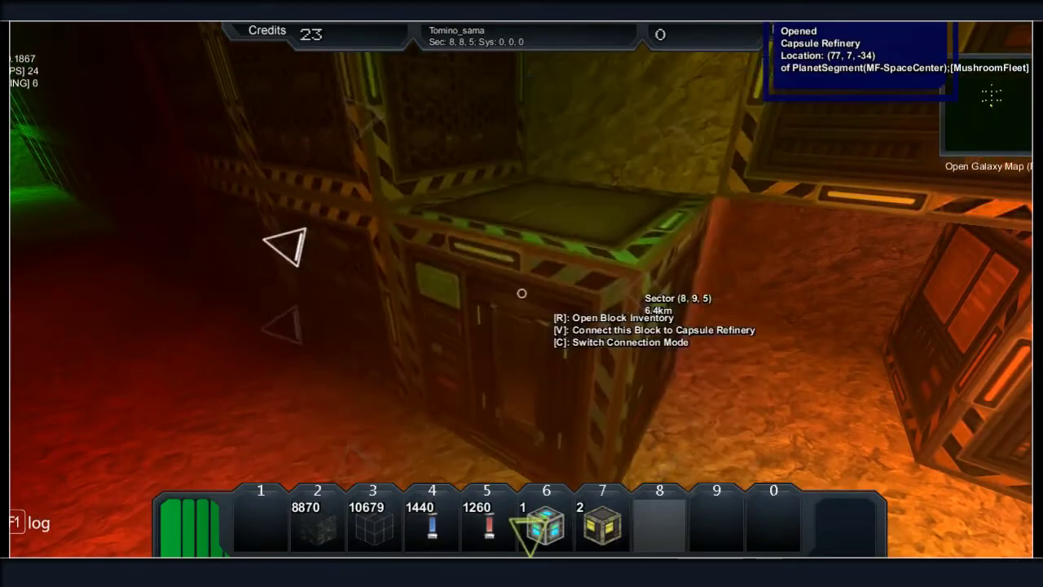
Place a Basic Factory from slot 7 next to the first and view its inventory
{"action": "key", "text": "w"}
{"action": "key", "text": "w"}
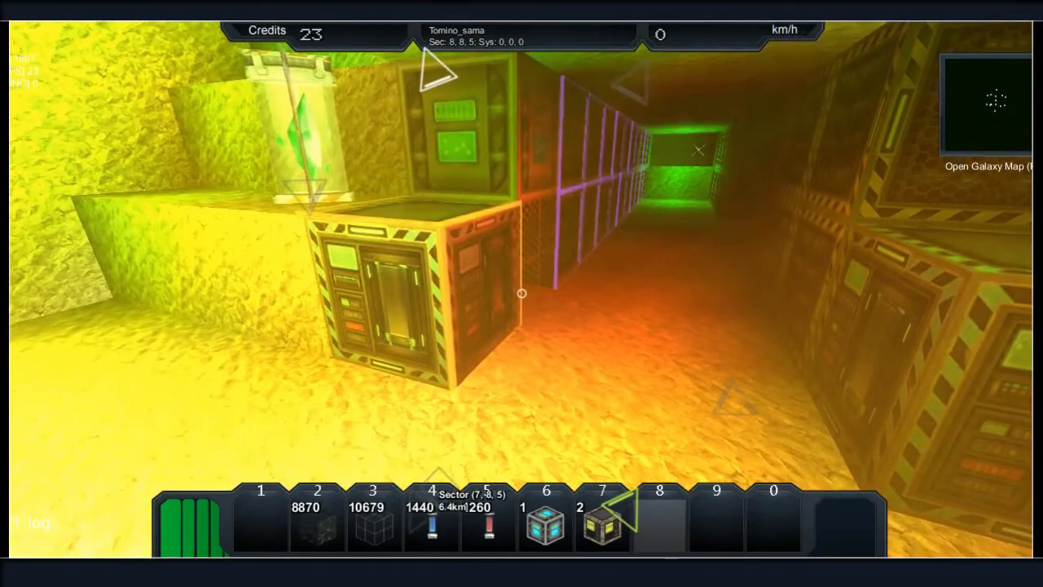
{"action": "key", "text": "w"}
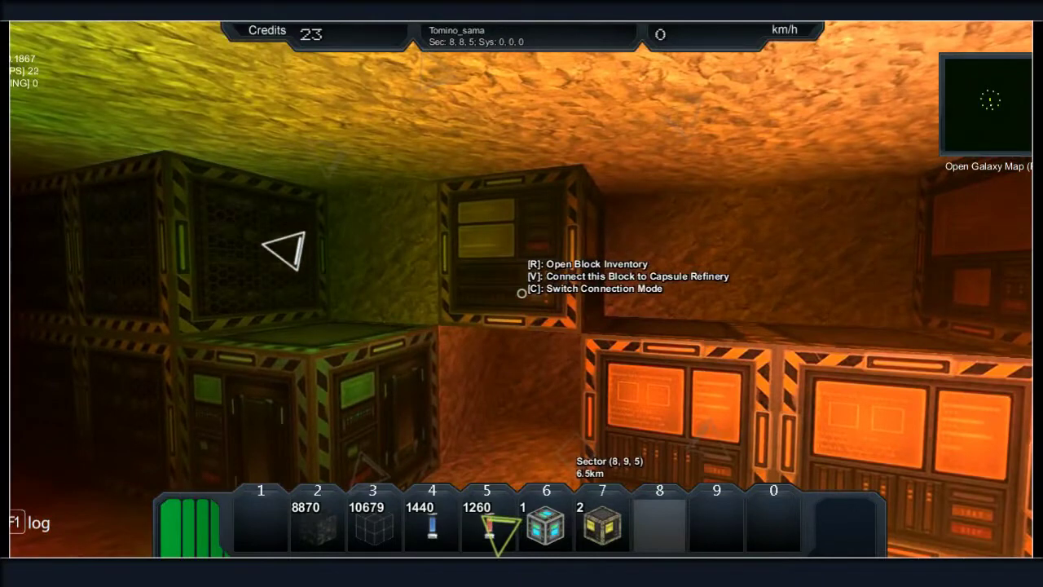
{"action": "key", "text": "6"}
{"action": "key", "text": "7"}
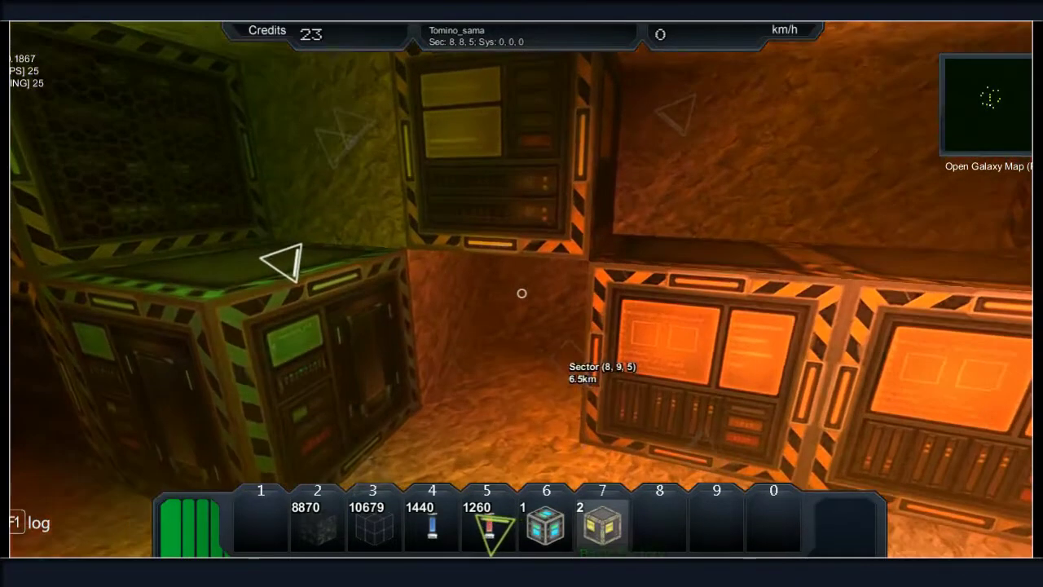
{"action": "left_click", "coordinate": [521, 293]}
{"action": "key", "text": "r"}
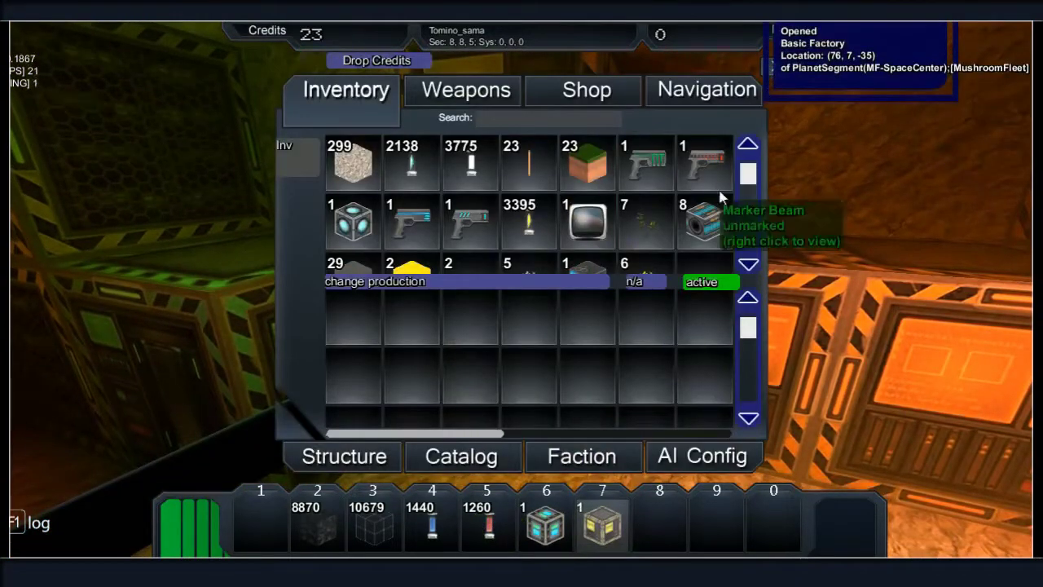
Unlink the new factory from the refinery, place two hull blocks, and remove a wall block
{"action": "key", "text": "Escape"}
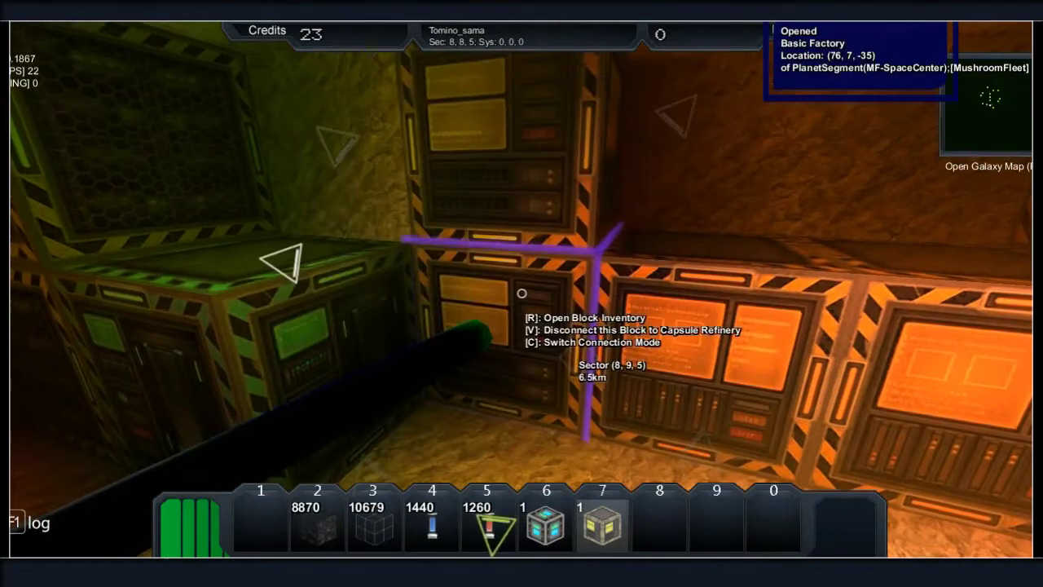
{"action": "key", "text": "v"}
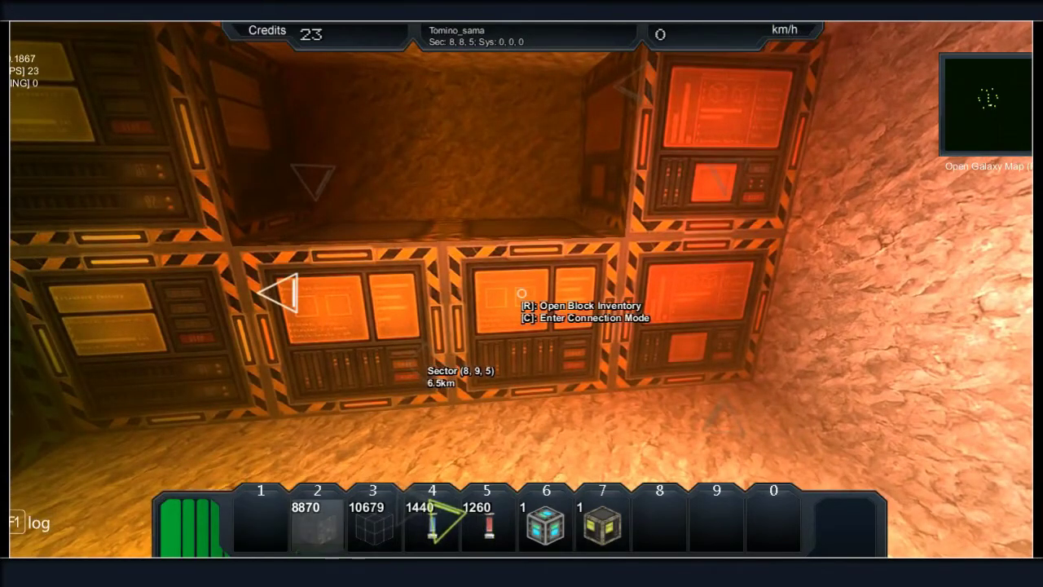
{"action": "left_click", "coordinate": [521, 292]}
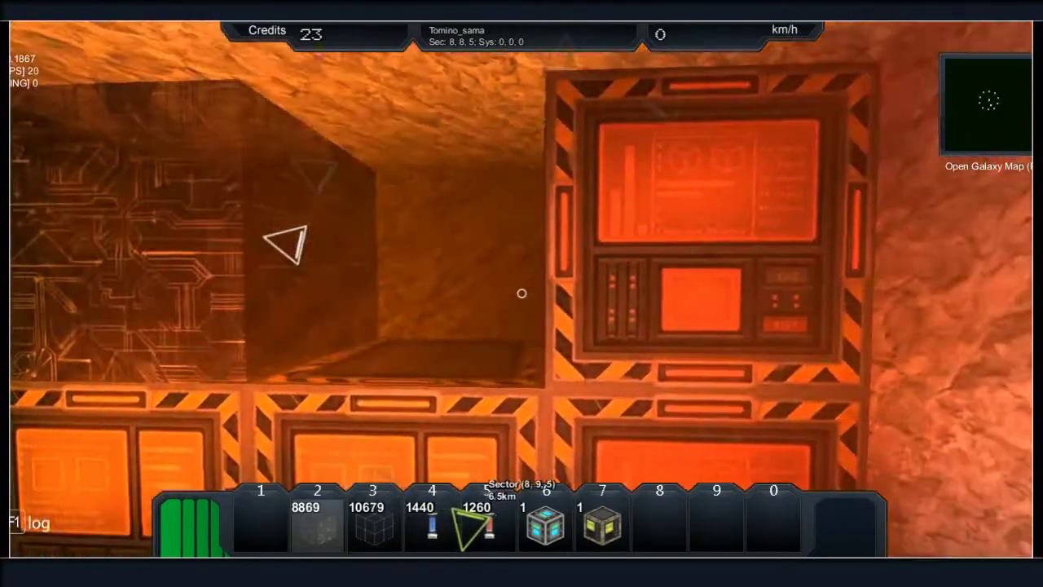
{"action": "left_click", "coordinate": [522, 292]}
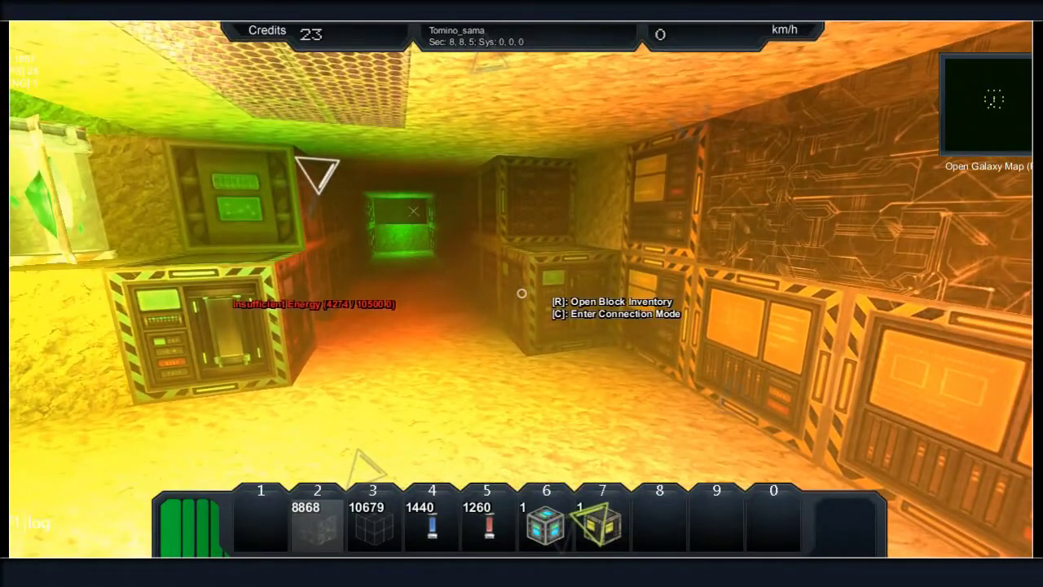
{"action": "scroll", "coordinate": [522, 293], "scroll_direction": "down", "scroll_amount": 1}
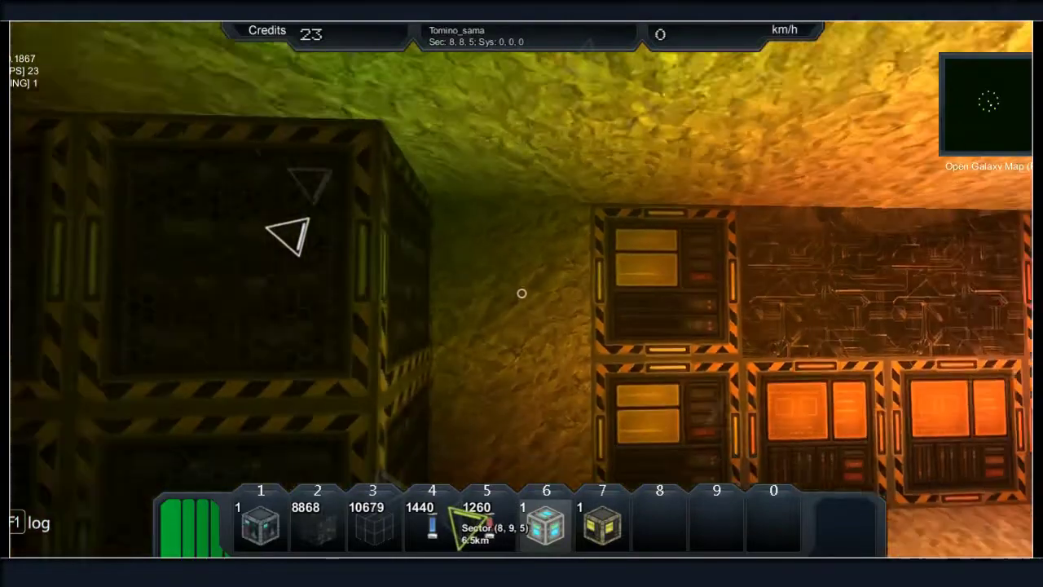
{"action": "left_click", "coordinate": [521, 292]}
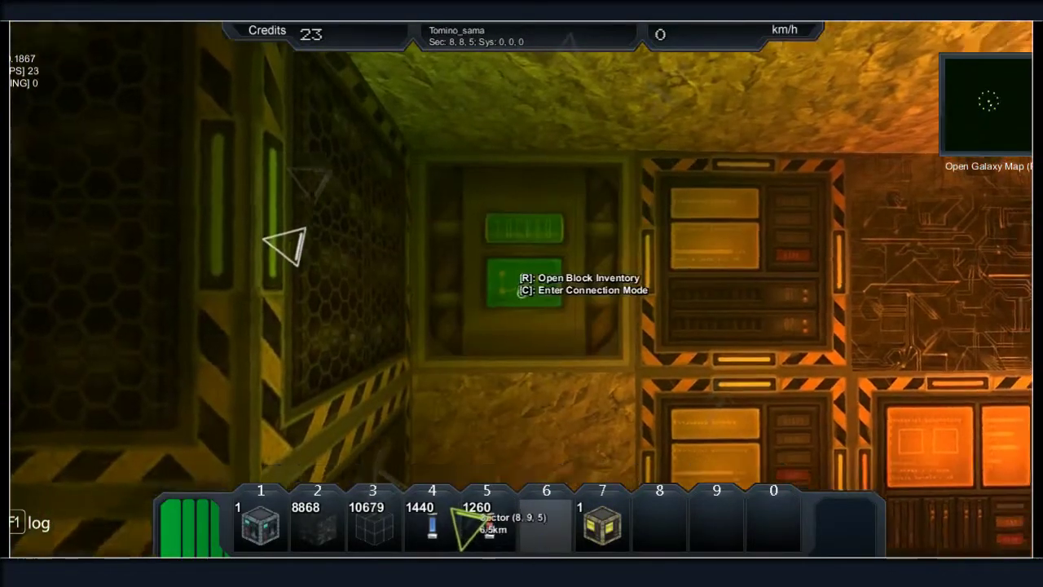
Recheck the factory inventory, then place another factory from slot 7 into the wall and inspect it
{"action": "key", "text": "i"}
{"action": "key", "text": "Escape"}
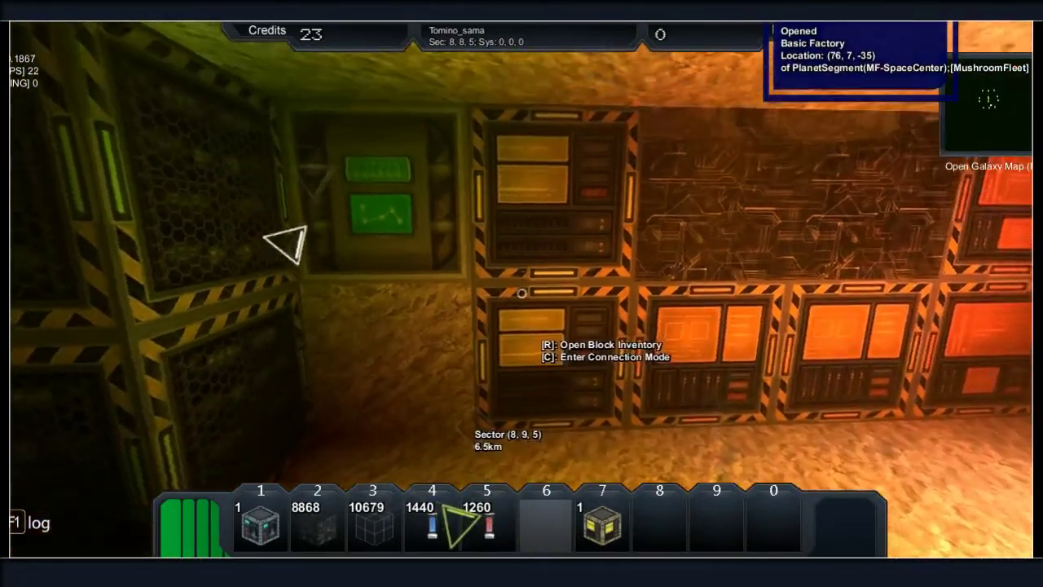
{"action": "key", "text": "r"}
{"action": "key", "text": "Escape"}
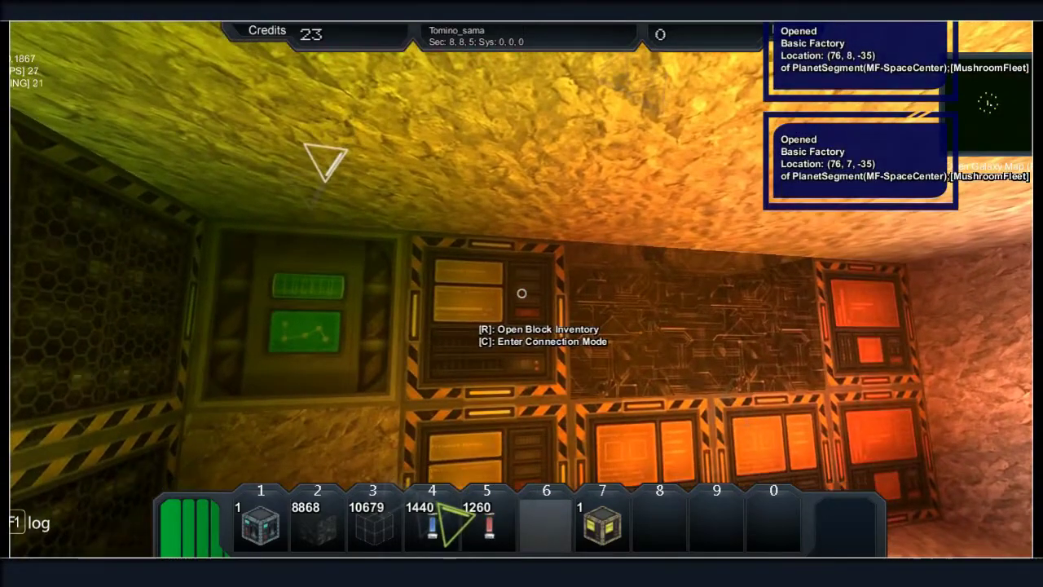
{"action": "key", "text": "7"}
{"action": "left_click", "coordinate": [521, 293]}
{"action": "key", "text": "r"}
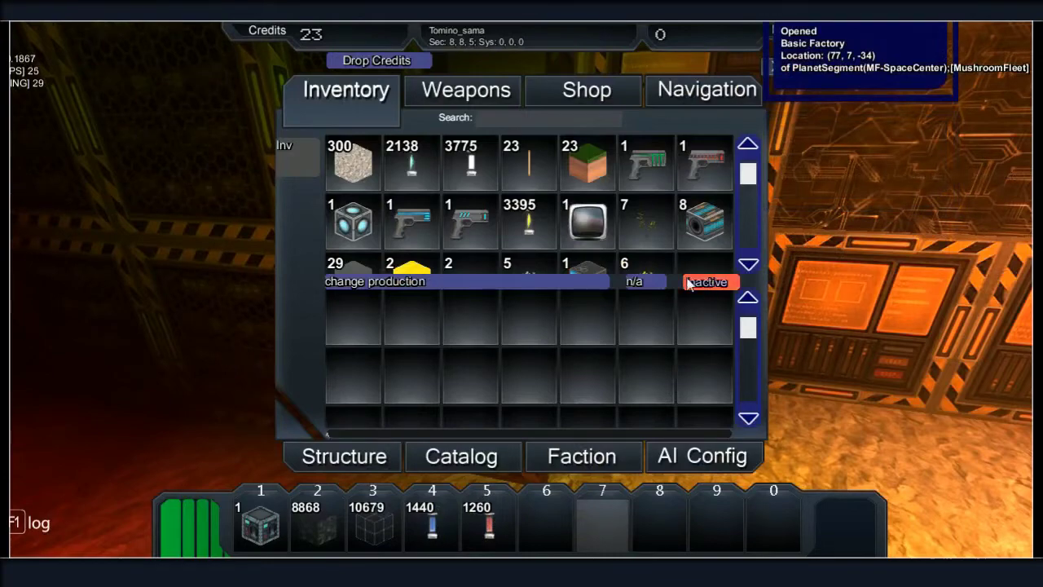
{"action": "key", "text": "Escape"}
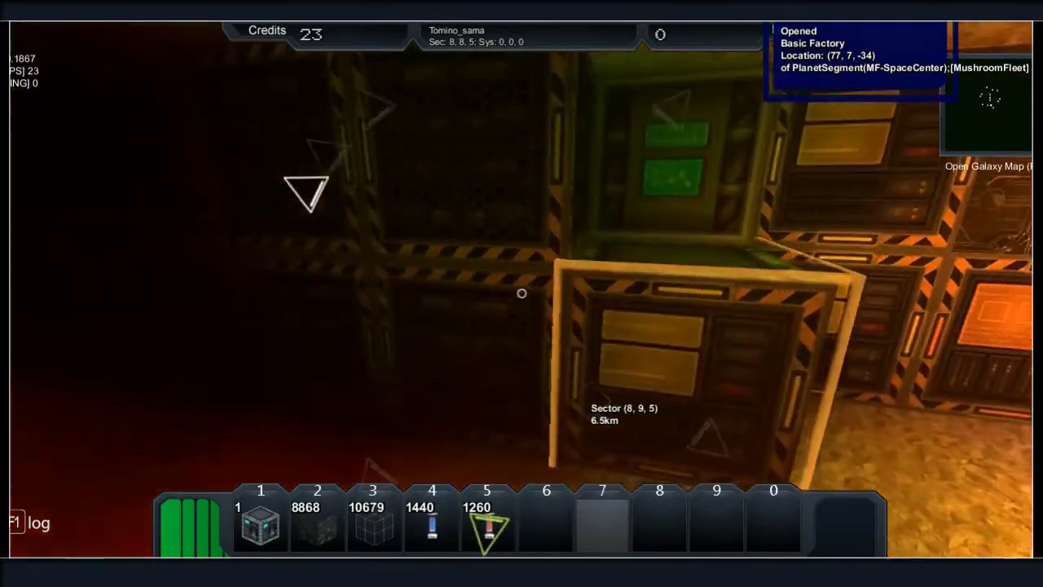
Walk along the linked green storage and enhancer blocks
{"action": "key", "text": "c"}
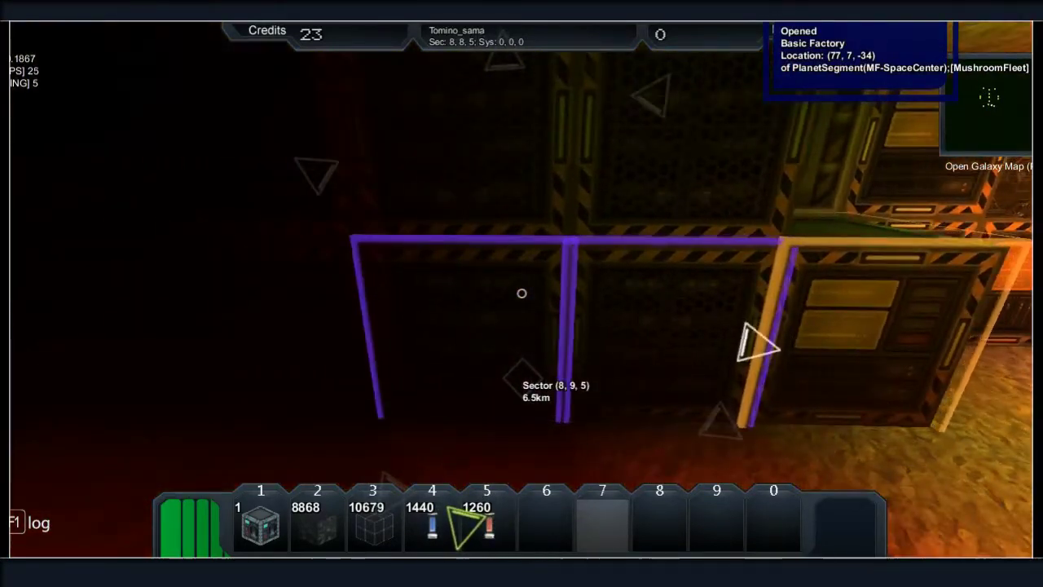
{"action": "key", "text": "a"}
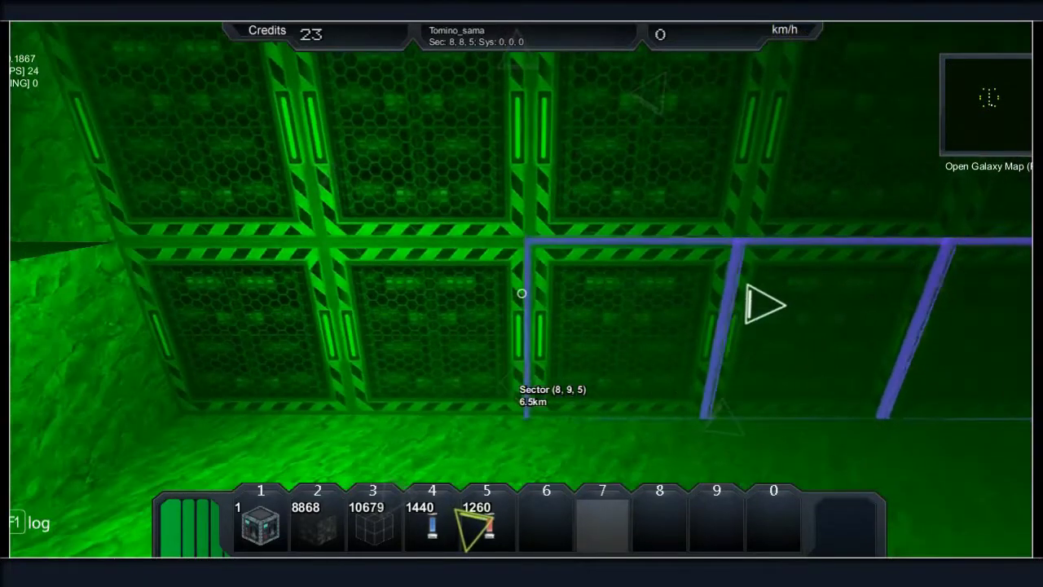
{"action": "key", "text": "w"}
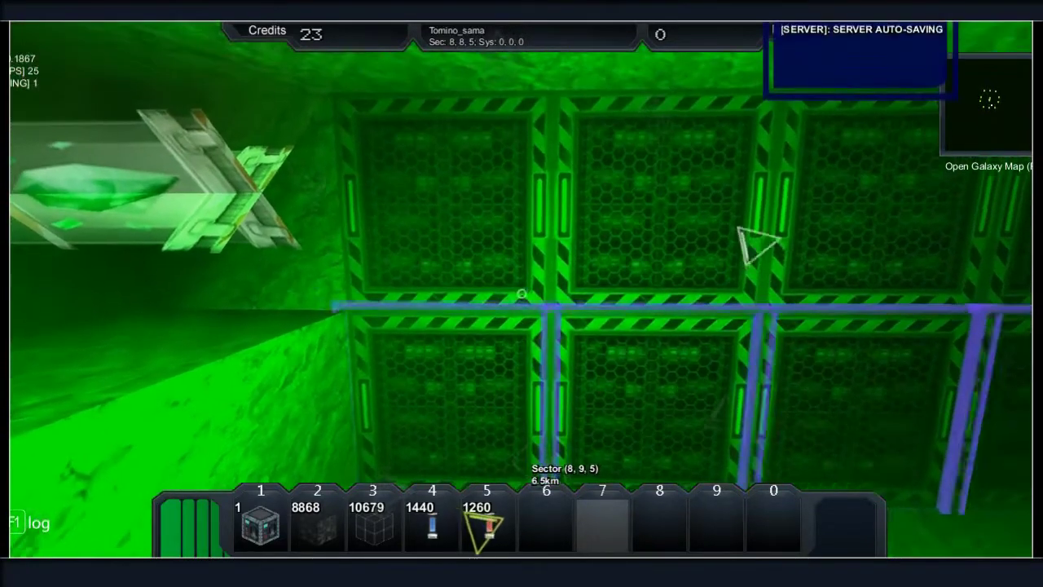
{"action": "key", "text": "w"}
{"action": "key", "text": "a"}
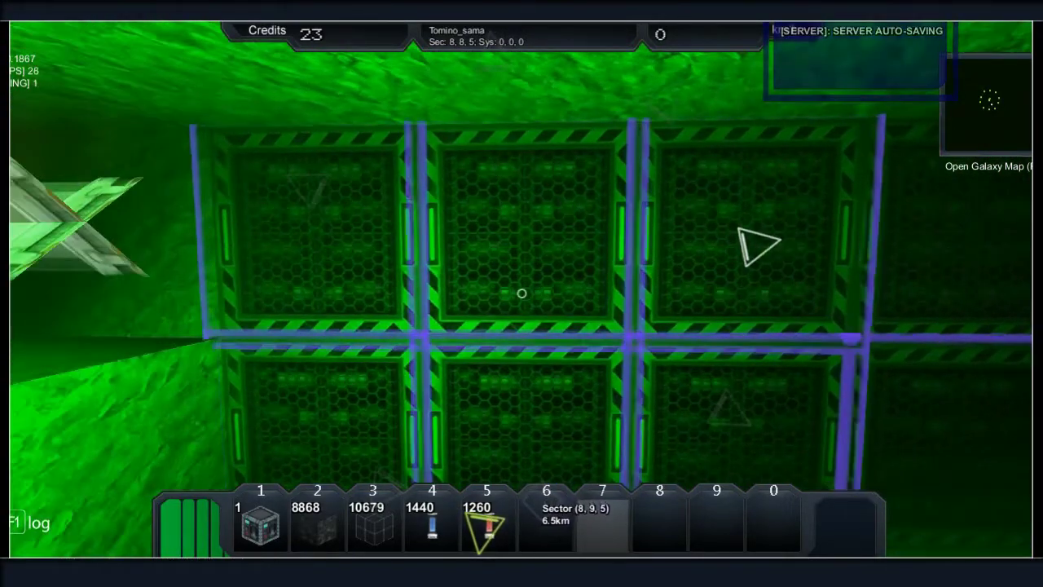
{"action": "key", "text": "d"}
{"action": "key", "text": "a"}
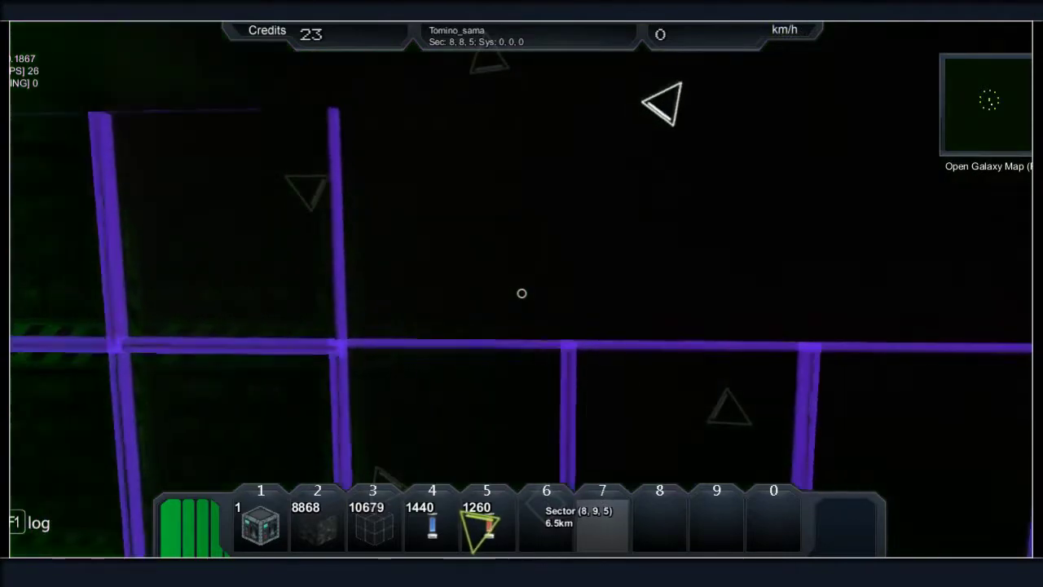
{"action": "key", "text": "s"}
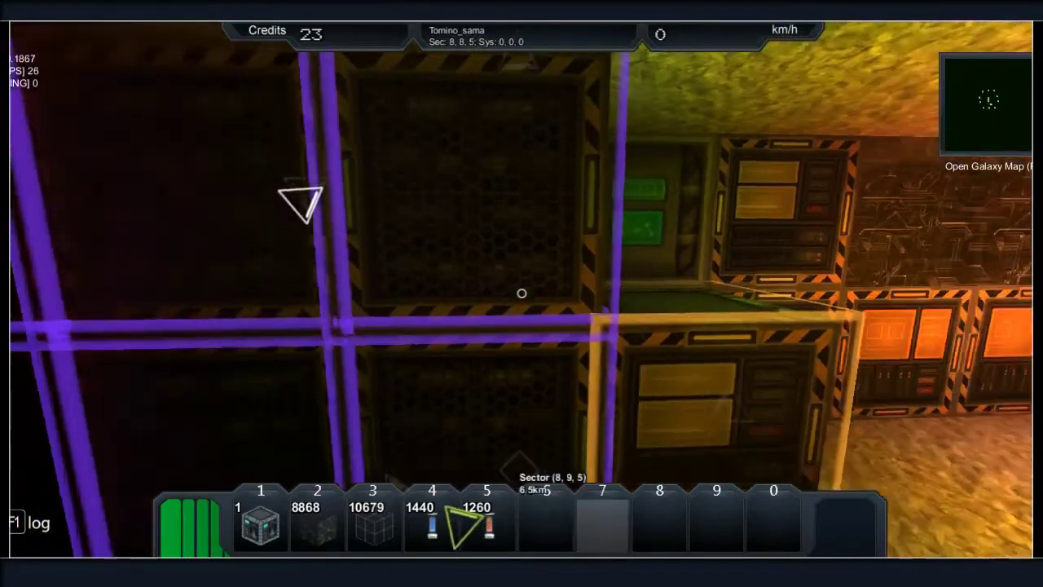
Return to the Basic Factory, view its inventory, and bring up the 'change production' chooser
{"action": "key", "text": "4"}
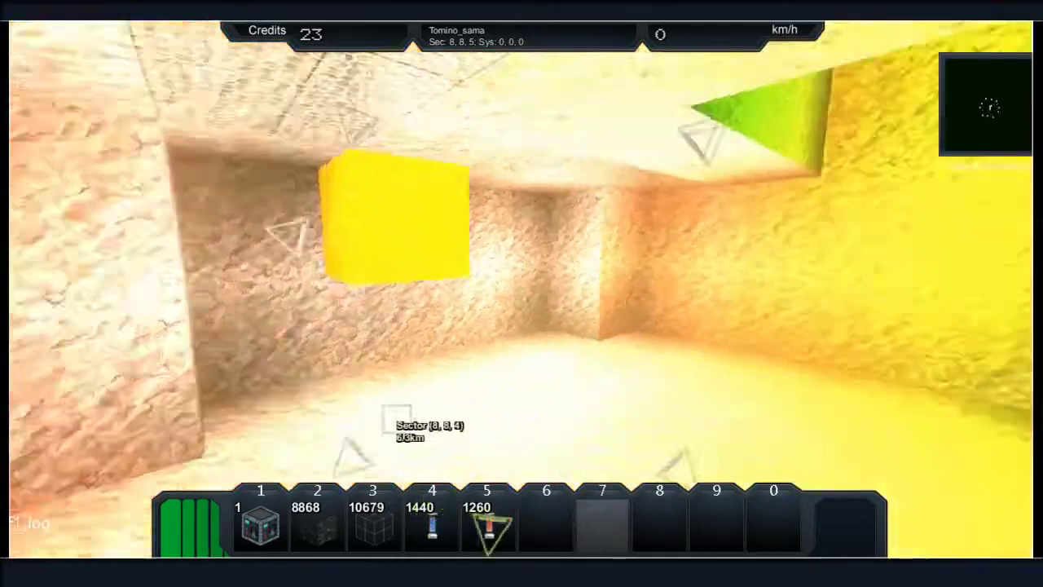
{"action": "key", "text": "6"}
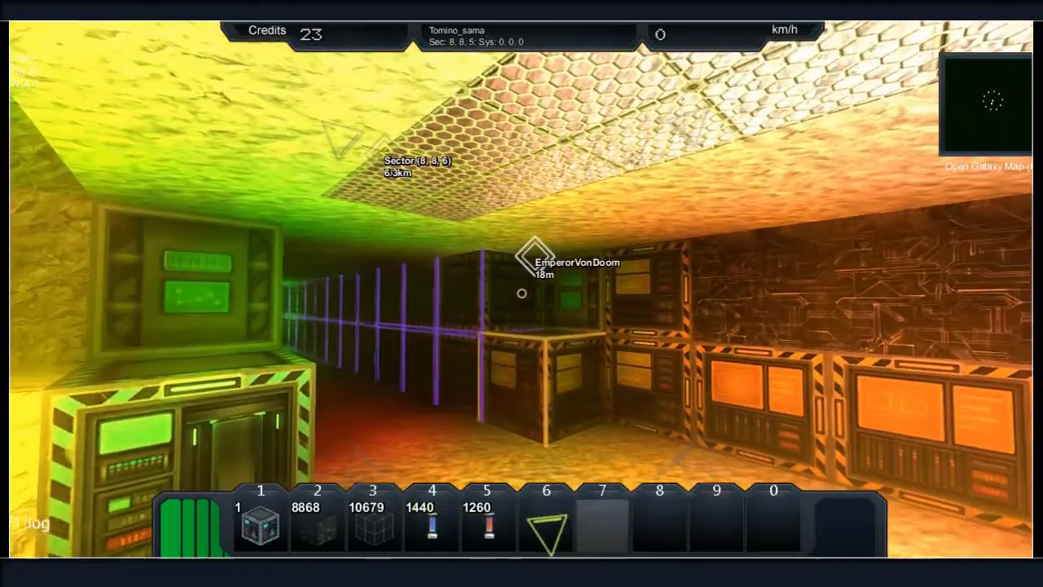
{"action": "key", "text": "5"}
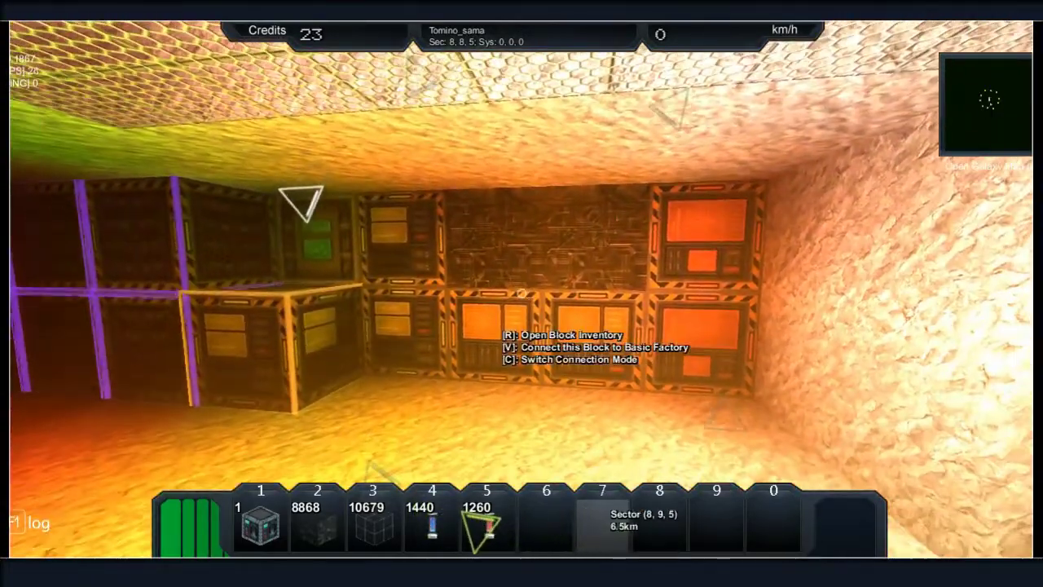
{"action": "key", "text": "6"}
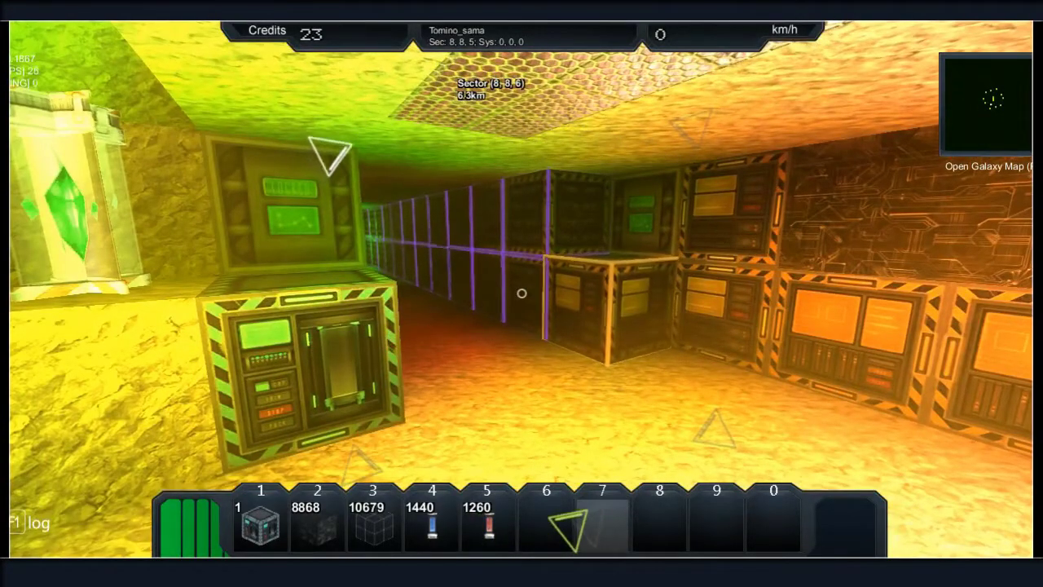
{"action": "key", "text": "5"}
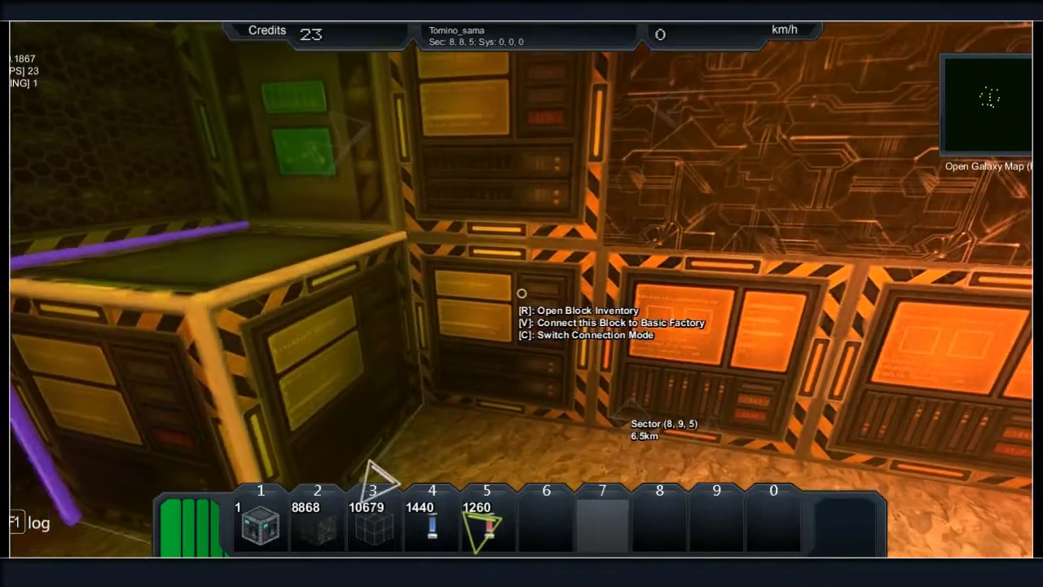
{"action": "key", "text": "r"}
{"action": "left_click", "coordinate": [500, 283]}
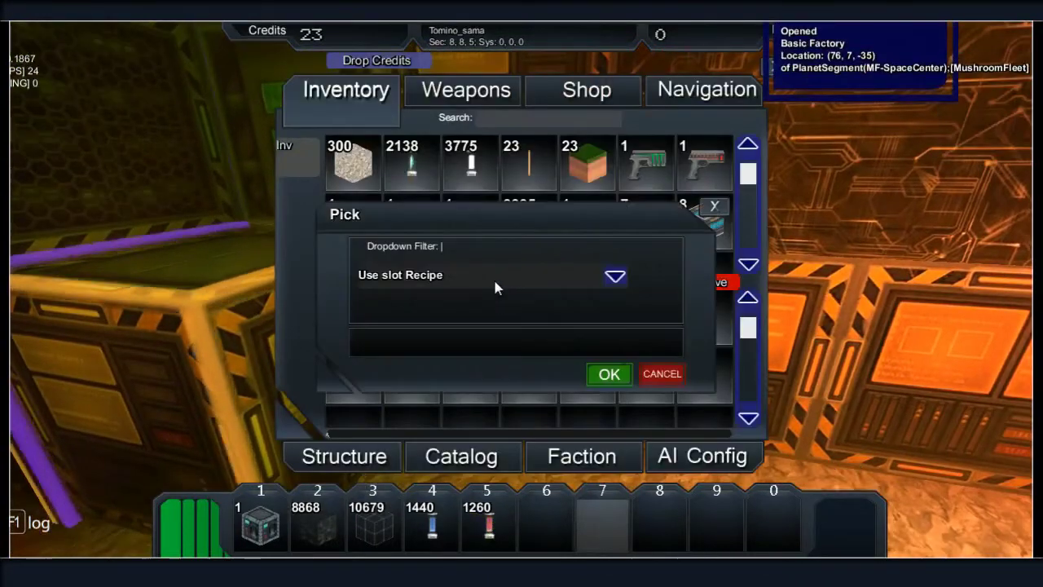
{"action": "type", "text": "POWER"}
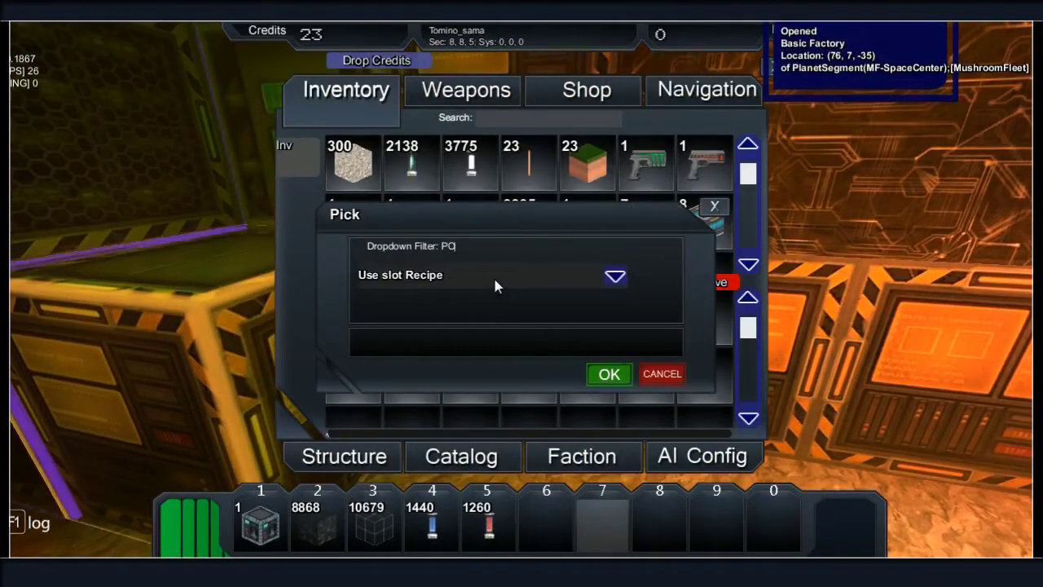
Pick Power Capacitor as the recipe, confirm it, view its graph, and close the inventory
{"action": "left_click", "coordinate": [614, 277]}
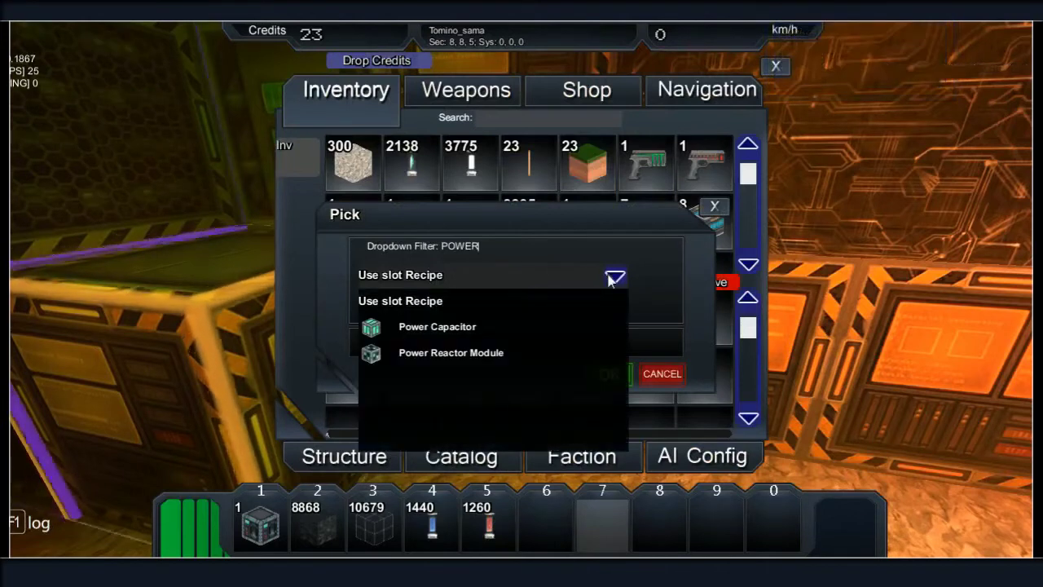
{"action": "left_click", "coordinate": [443, 327]}
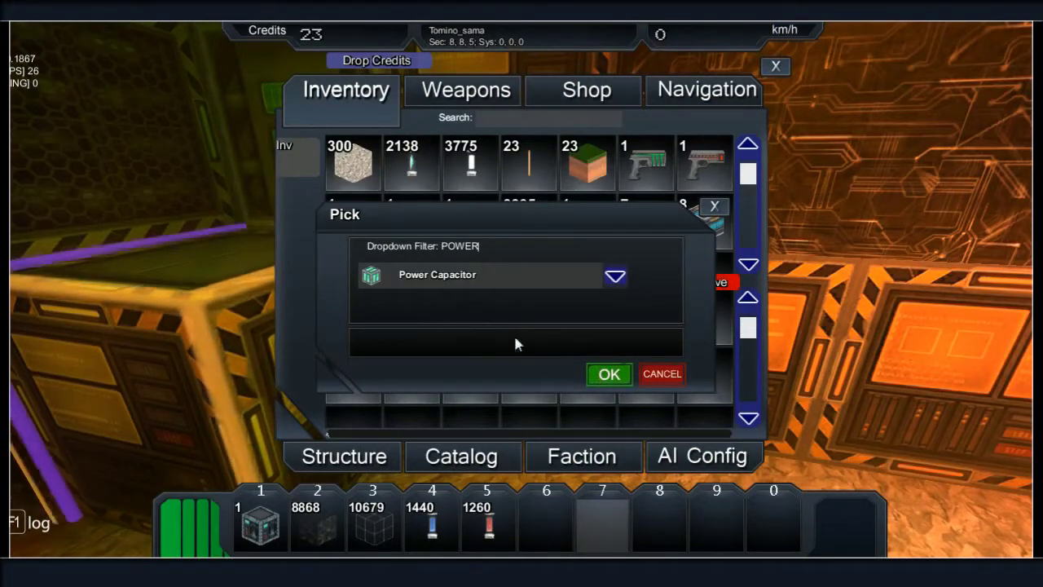
{"action": "left_click", "coordinate": [608, 374]}
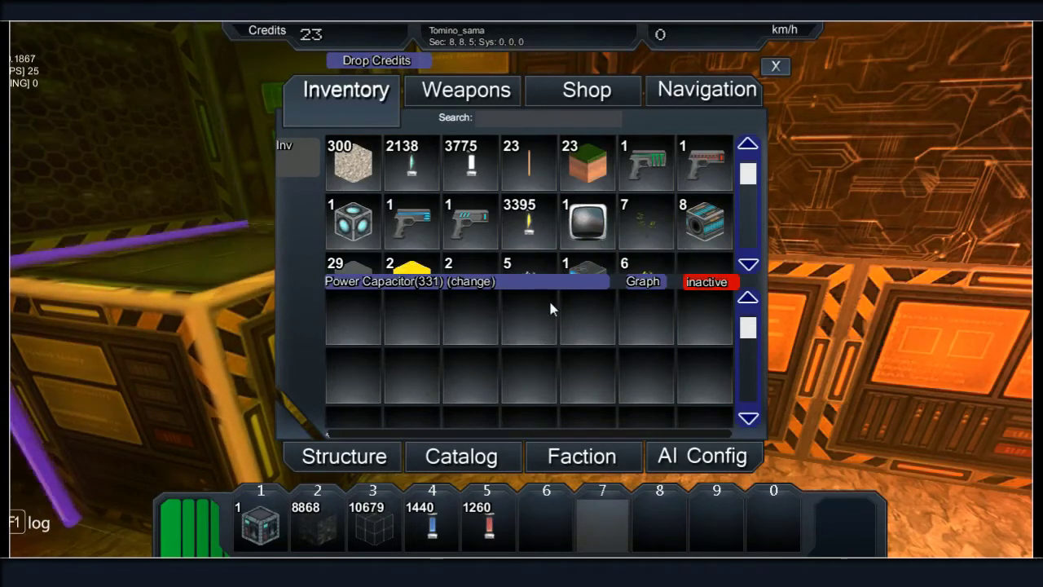
{"action": "left_click", "coordinate": [643, 282]}
{"action": "left_click", "coordinate": [725, 471]}
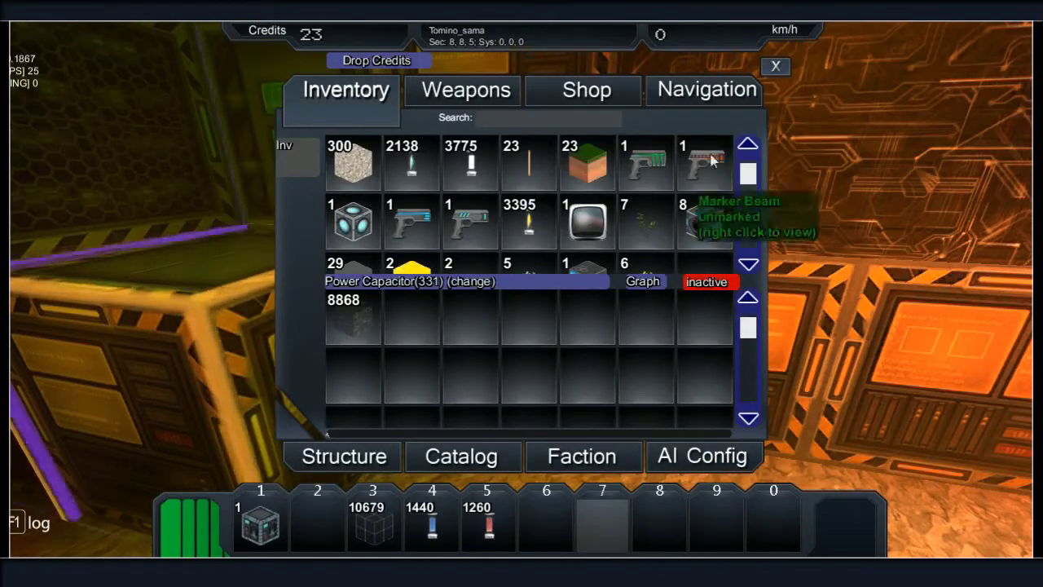
{"action": "left_click", "coordinate": [776, 67]}
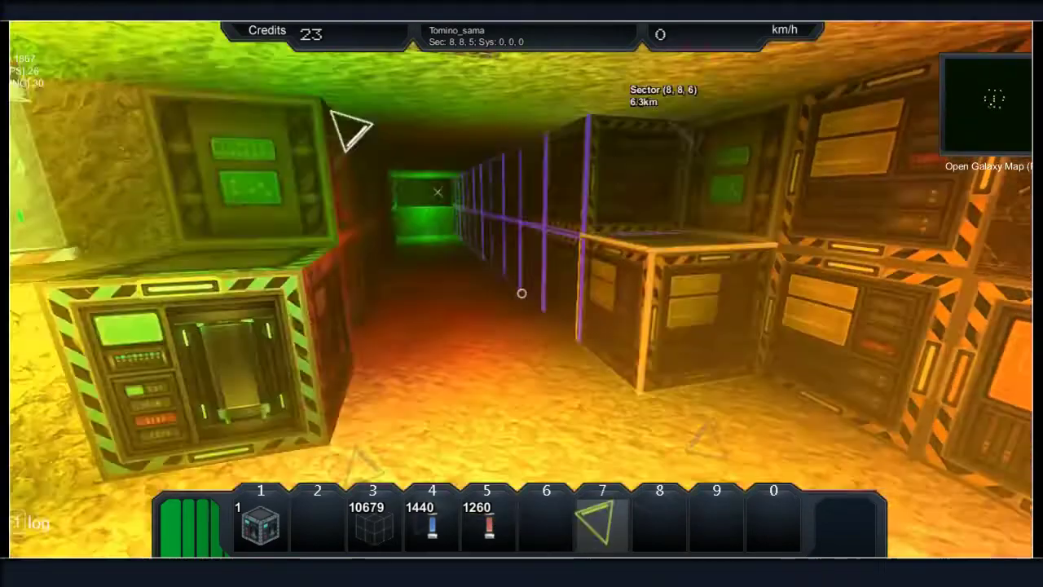
Toggle connection mode around the linked storage, then reopen the factory to find 12 Power Capacitors
{"action": "key", "text": "c"}
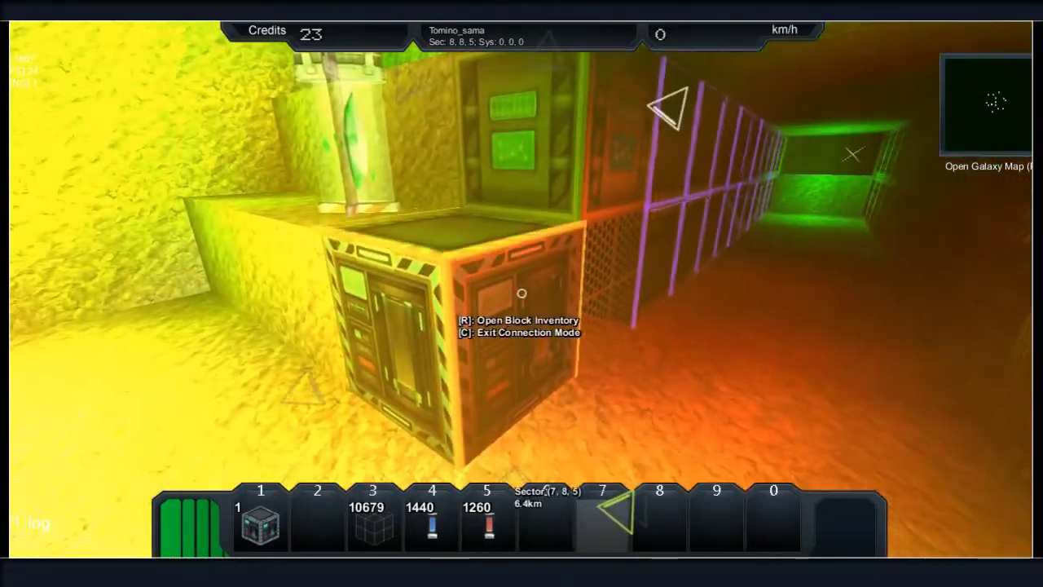
{"action": "scroll", "coordinate": [522, 293], "scroll_direction": "up", "scroll_amount": 1}
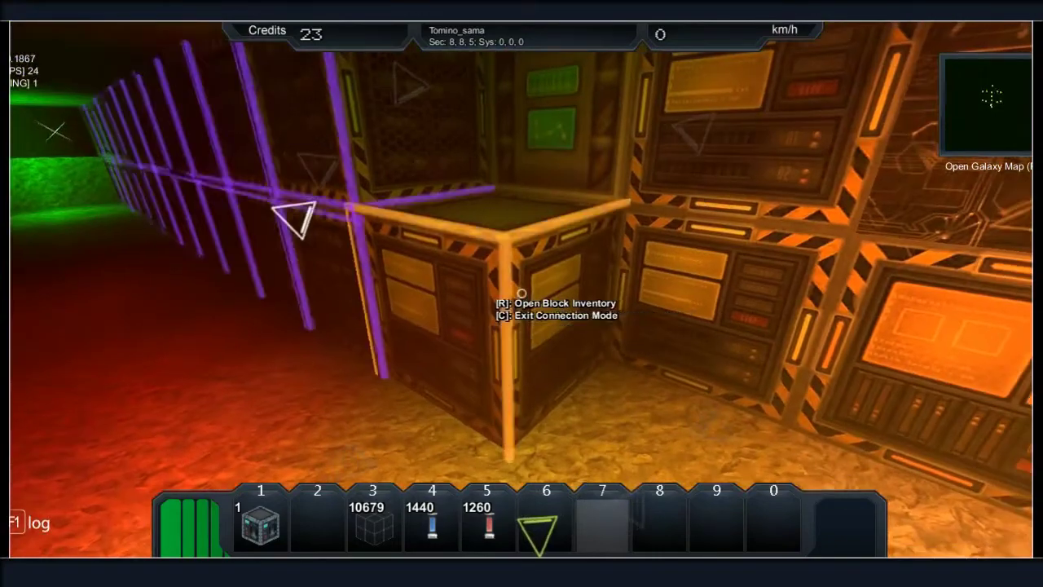
{"action": "scroll", "coordinate": [521, 293], "scroll_direction": "up", "scroll_amount": 1}
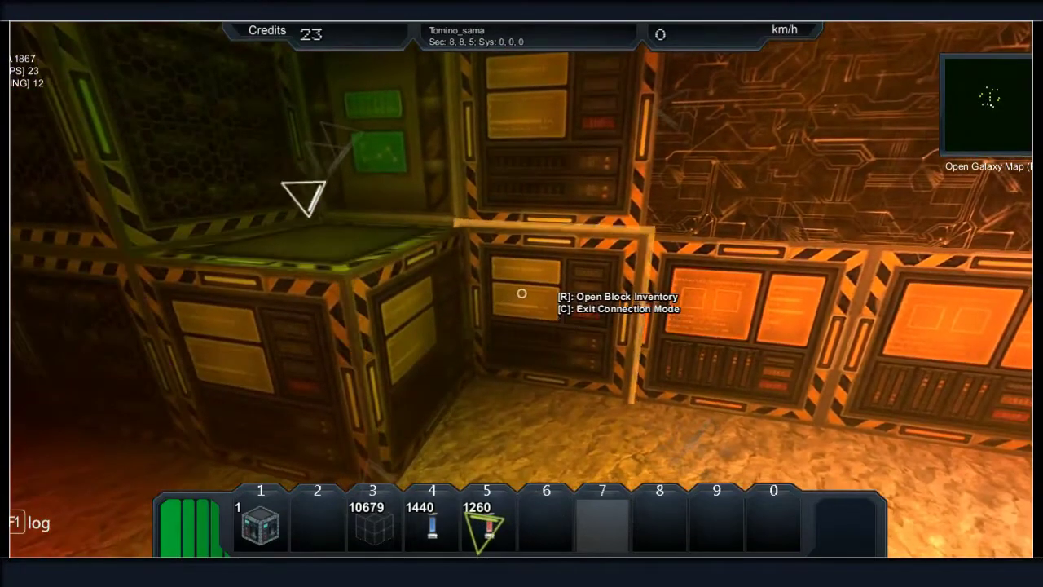
{"action": "key", "text": "r"}
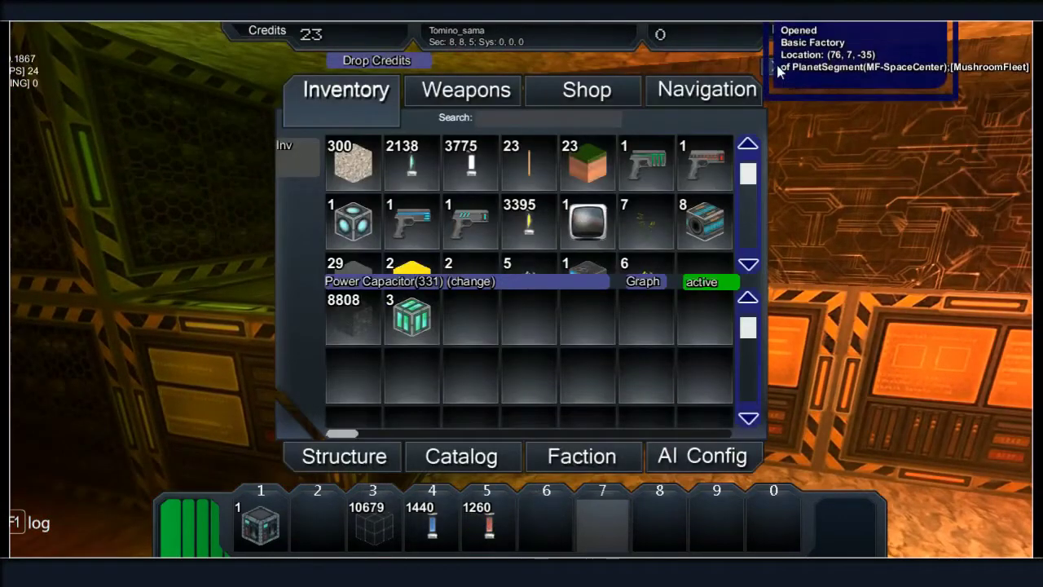
{"action": "key", "text": "Escape"}
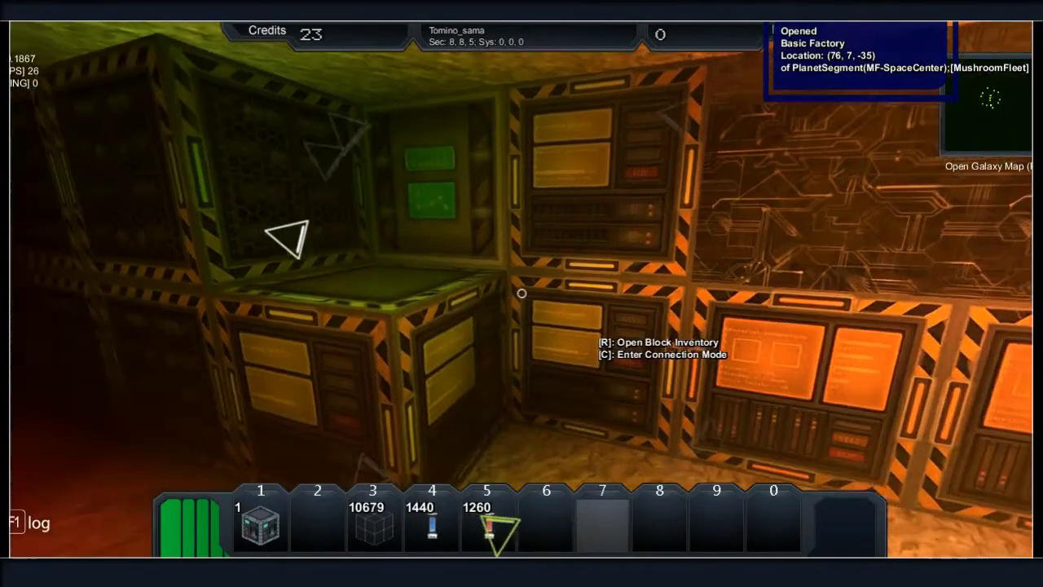
{"action": "scroll", "coordinate": [521, 294], "scroll_direction": "down", "scroll_amount": 1}
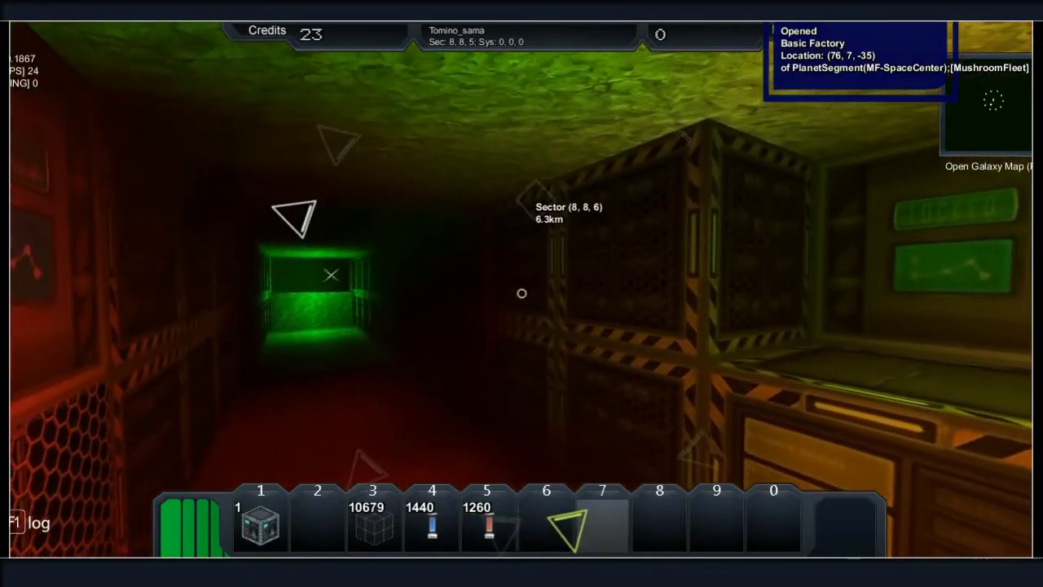
{"action": "key", "text": "w"}
{"action": "scroll", "coordinate": [521, 293], "scroll_direction": "down", "scroll_amount": 1}
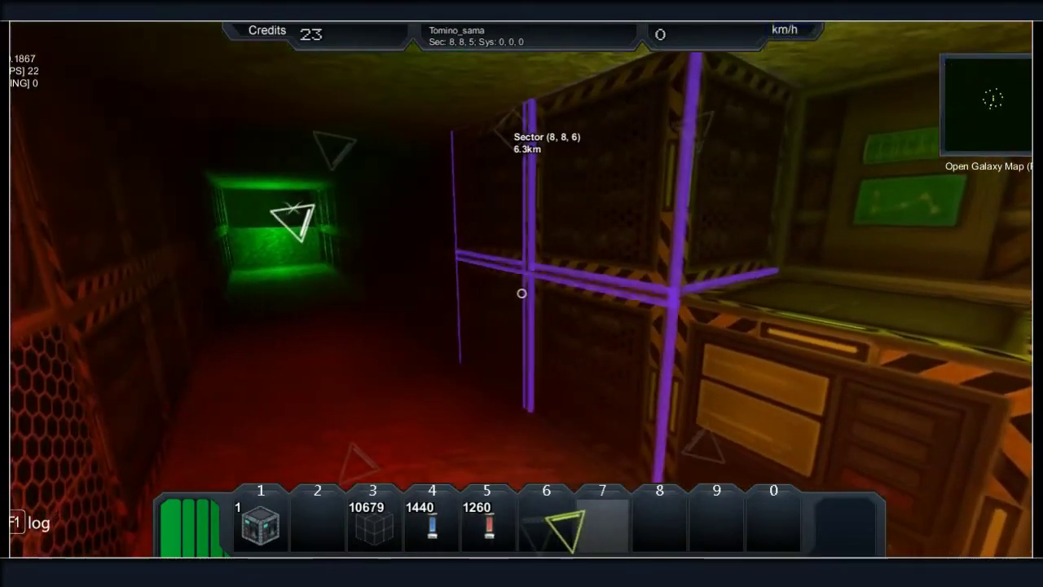
{"action": "scroll", "coordinate": [521, 293], "scroll_direction": "up", "scroll_amount": 2}
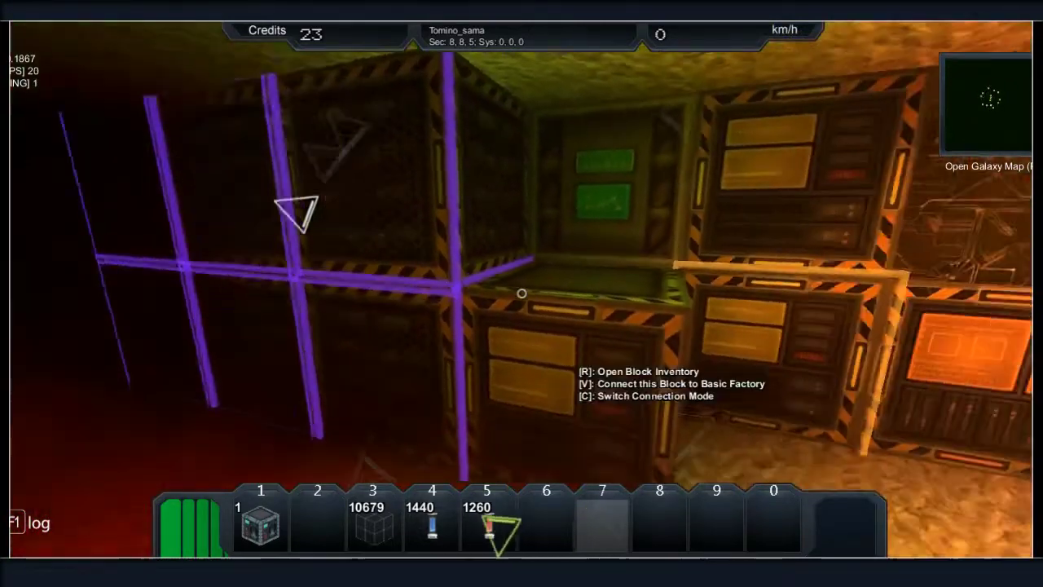
{"action": "key", "text": "c"}
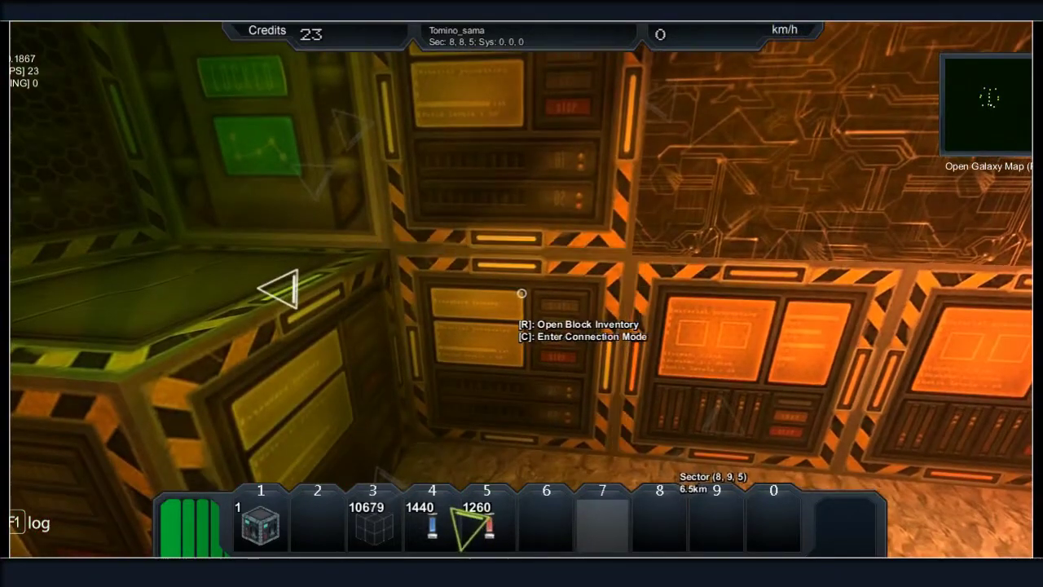
{"action": "key", "text": "r"}
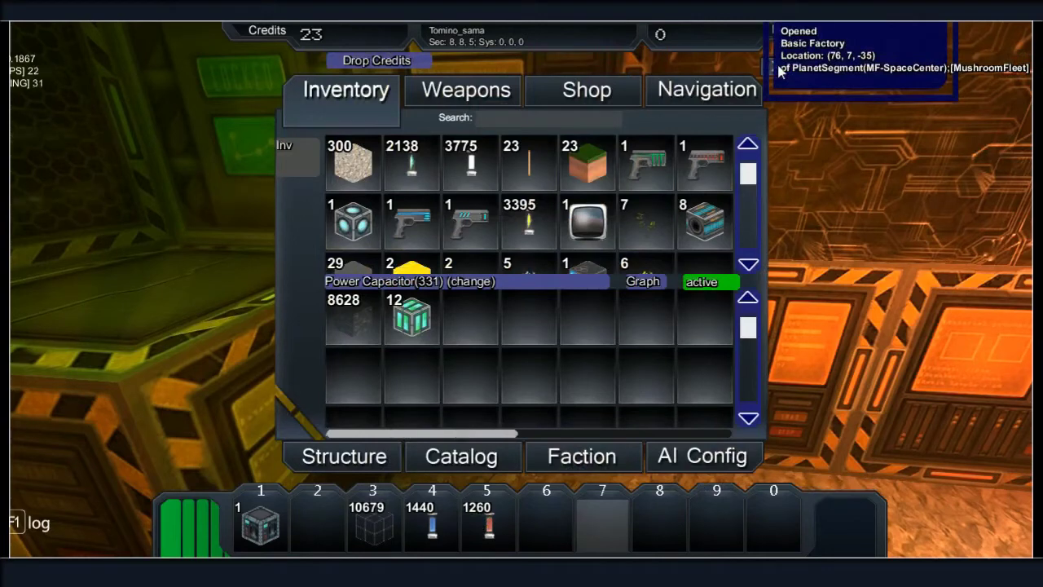